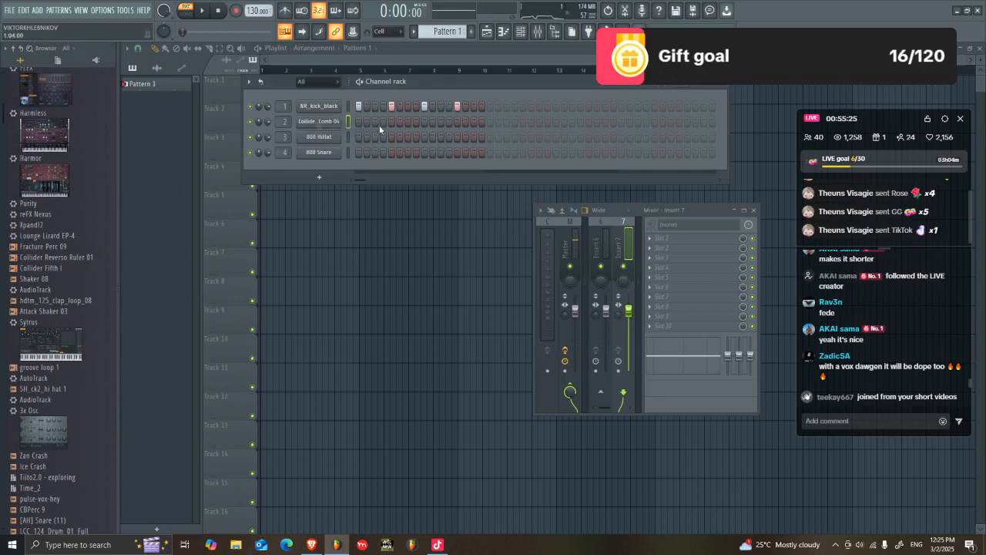
# Step: Load Collider Fifth I into channel 2 with hits on steps 5, 13, 21 and 29, and extend the kick pattern to step 29
pyautogui.moveTo(38, 267); pyautogui.dragTo(328, 121)
pyautogui.click(488, 106)
pyautogui.click(588, 107)
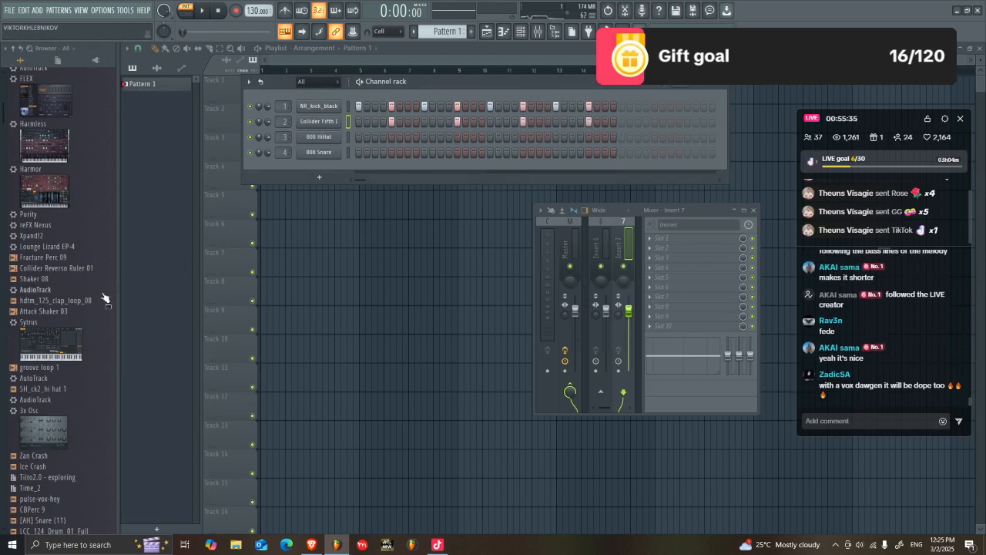
# Step: Preview Collider Reverso Ruler 01, and replace the 808 HiHat sample in channel 3 with Fracture Perc 09
pyautogui.click(54, 267)
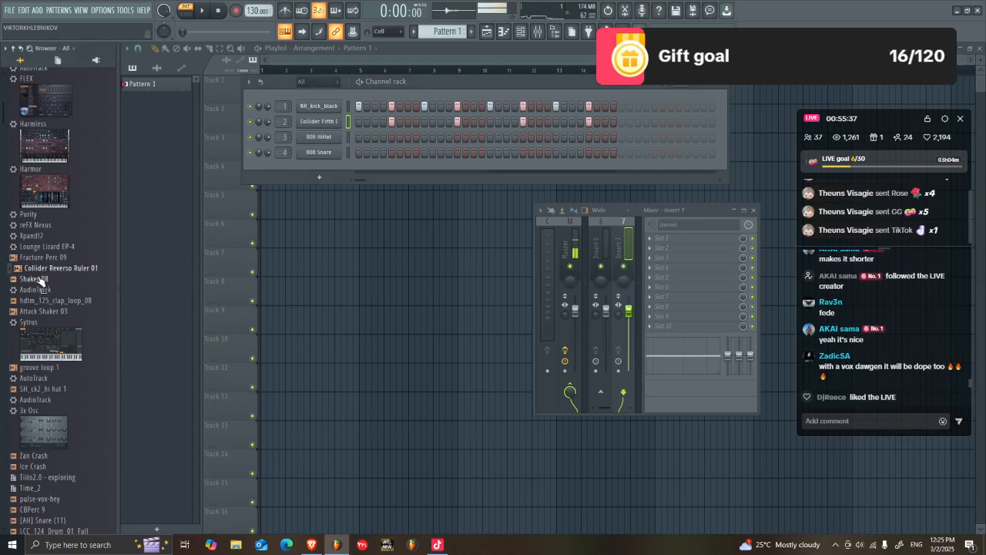
pyautogui.moveTo(38, 256); pyautogui.dragTo(319, 137)
# Step: Set the tempo to 117 BPM and open the Drums (ModeAudio) sample pack
pyautogui.scroll(3, 75, 288)
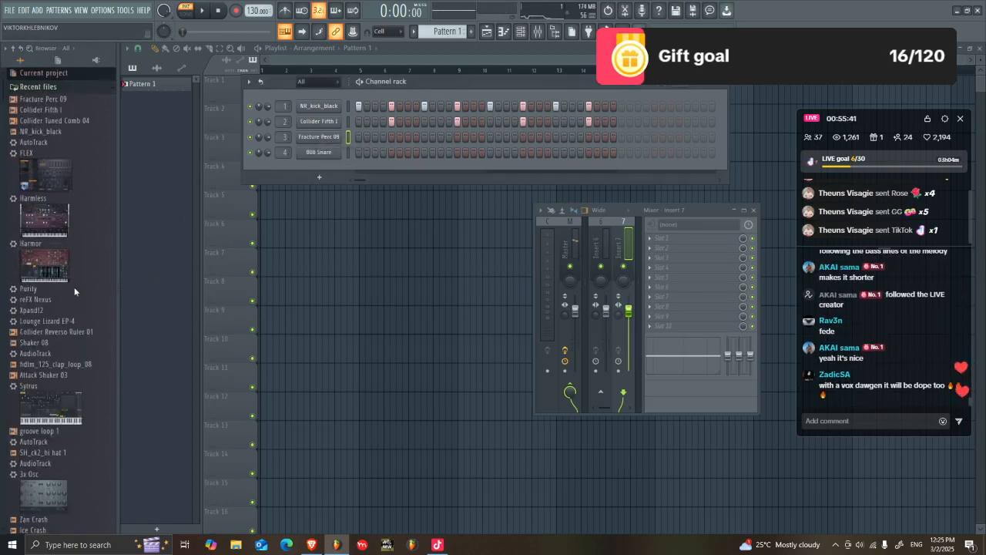
pyautogui.click(64, 90)
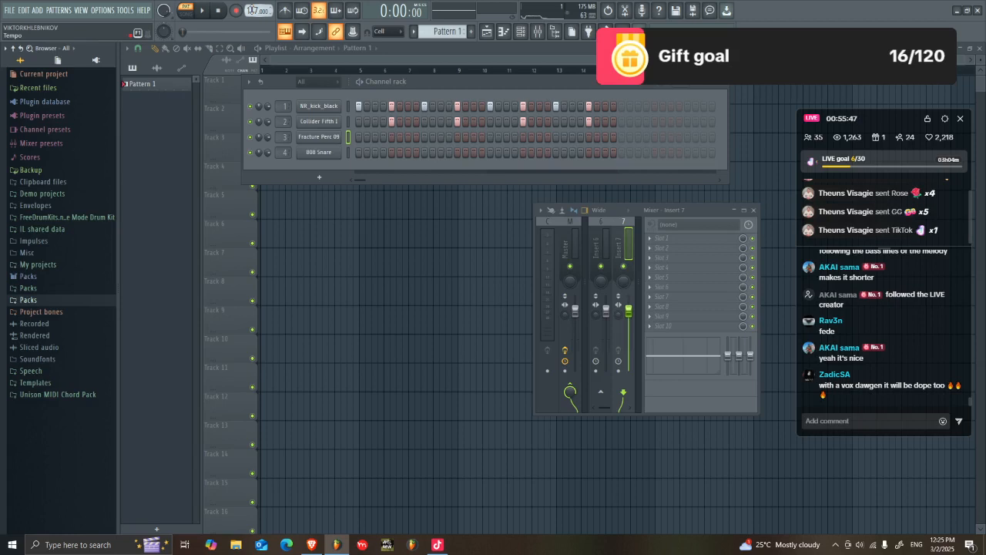
pyautogui.click(31, 300)
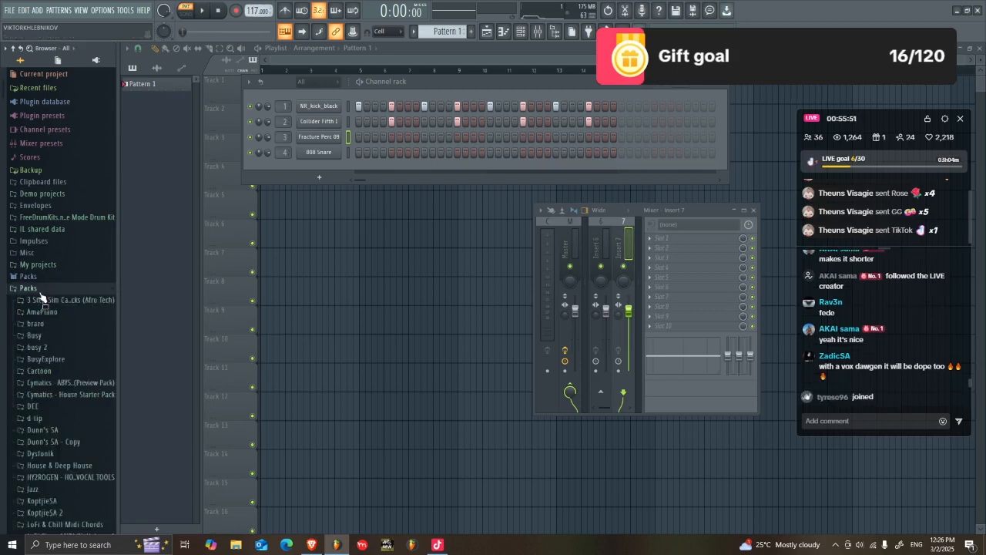
pyautogui.click(44, 278)
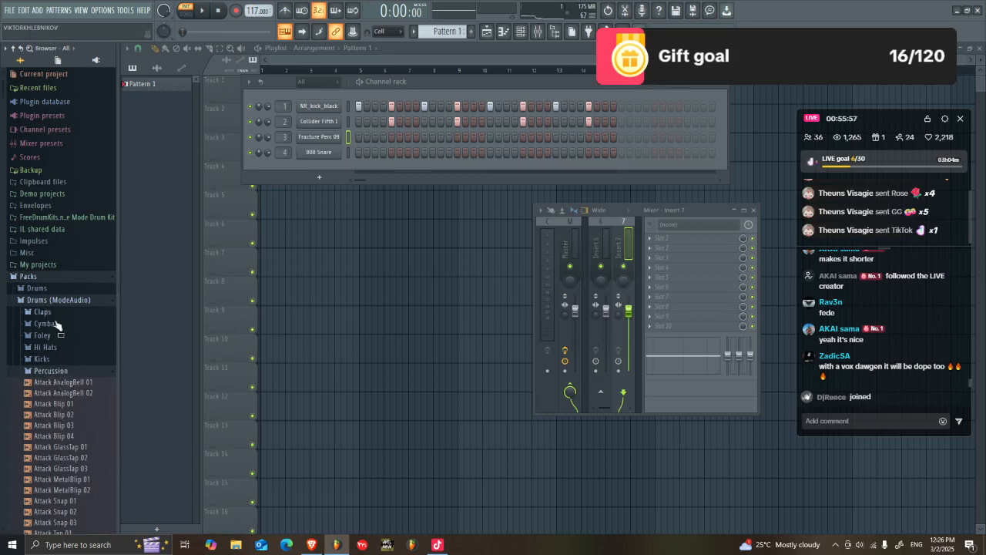
# Step: Load Attack Hat 22 from the Hi Hats folder into channel 4 and place hits every four steps from step 3 to 31
pyautogui.click(46, 346)
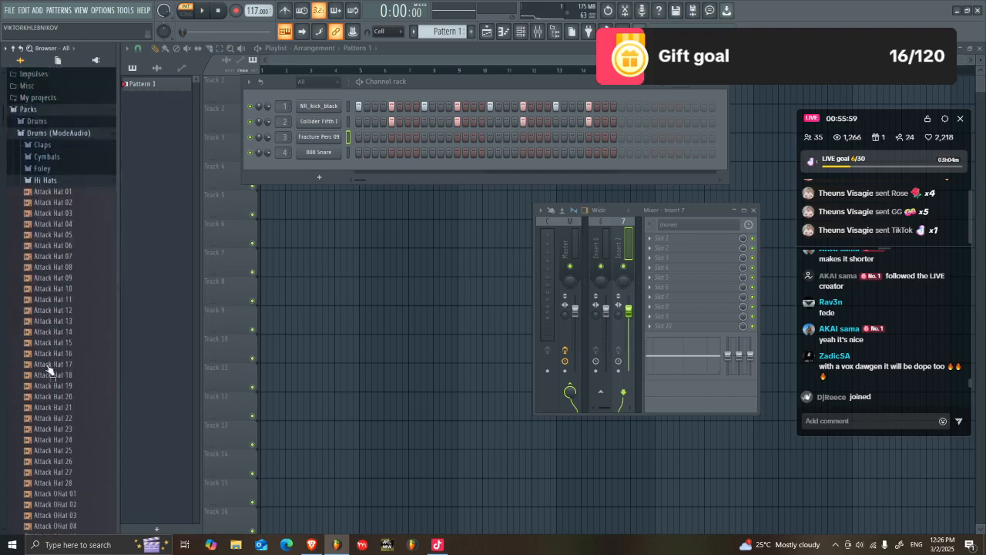
pyautogui.moveTo(46, 341); pyautogui.dragTo(326, 154)
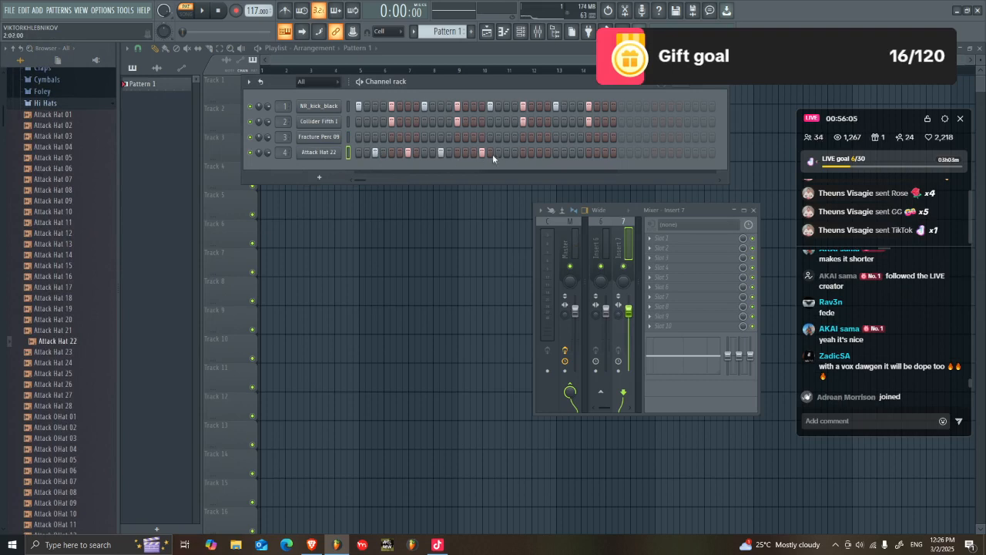
pyautogui.click(541, 153)
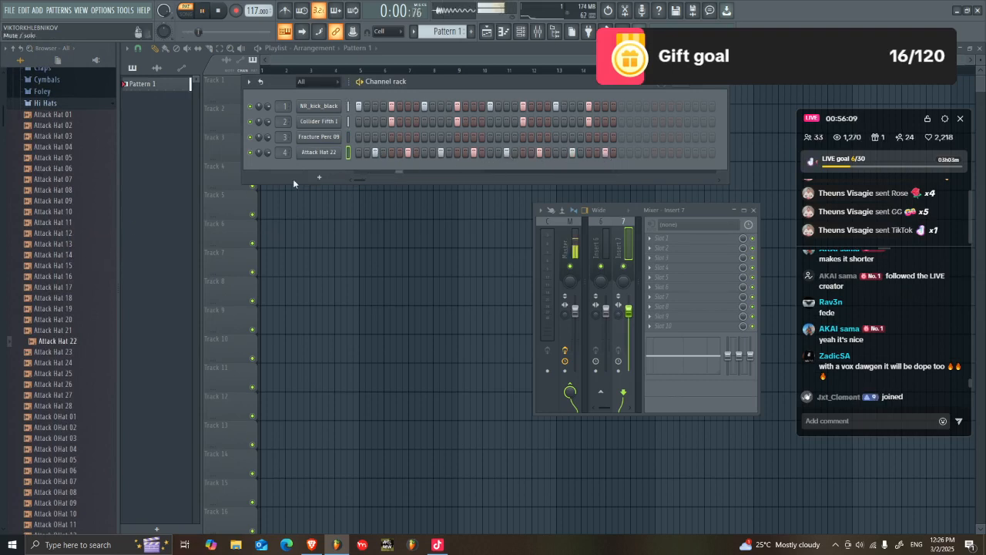
# Step: Add Attack Hat 25 as a new channel, copy the Attack Hat 22 step pattern onto it and preview the beat
pyautogui.click(69, 375)
pyautogui.moveTo(70, 384); pyautogui.dragTo(332, 210)
pyautogui.moveTo(336, 166); pyautogui.dragTo(334, 167)
pyautogui.moveTo(71, 374); pyautogui.dragTo(331, 167)
pyautogui.rightClick(329, 155)
pyautogui.click(464, 163)
pyautogui.rightClick(330, 168)
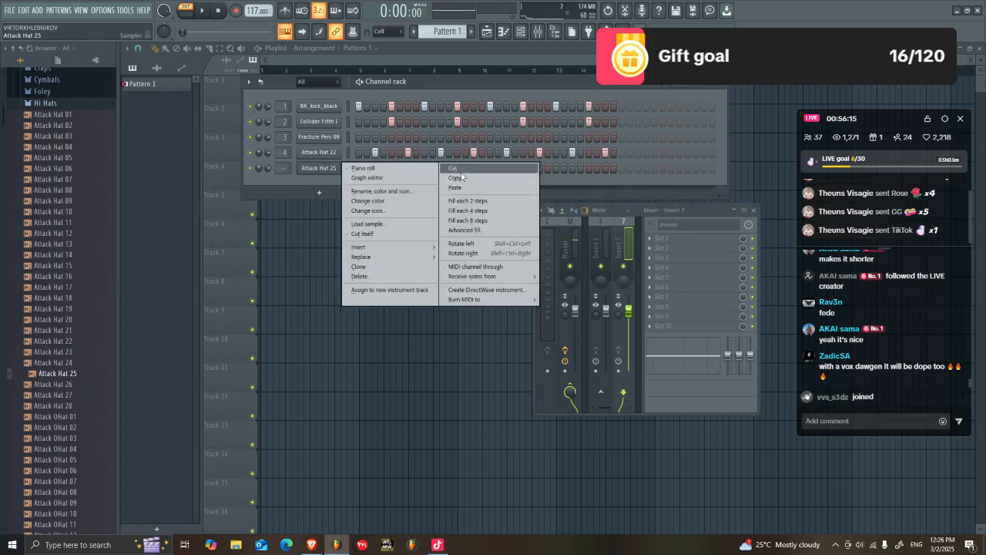
pyautogui.click(479, 188)
pyautogui.press('space')
pyautogui.press('space')
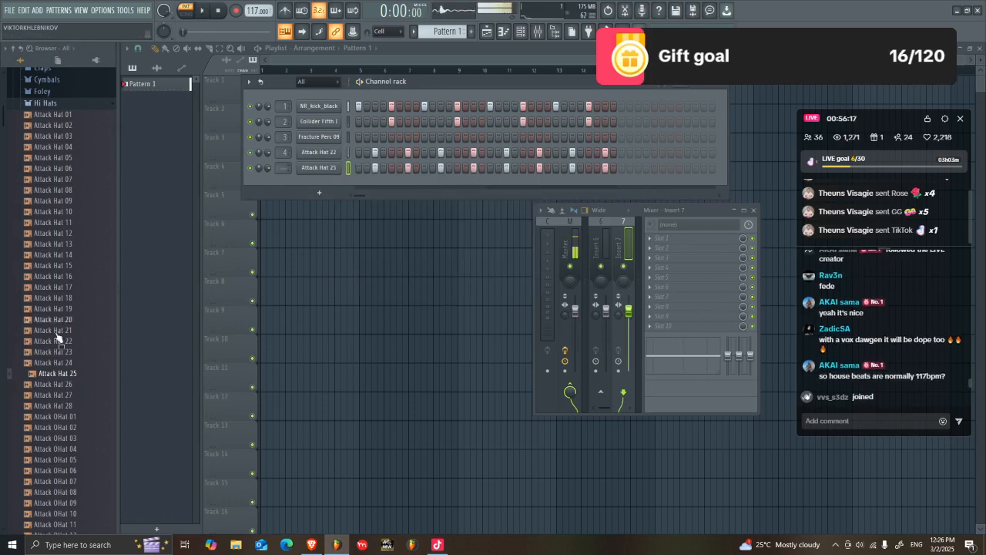
# Step: Add Collider Boom OHat as a new channel with the same offbeat step pattern and play the beat
pyautogui.scroll(-7, 66, 308)
pyautogui.moveTo(437, 182); pyautogui.dragTo(334, 183)
pyautogui.rightClick(340, 181)
pyautogui.click(455, 203)
pyautogui.press('space')
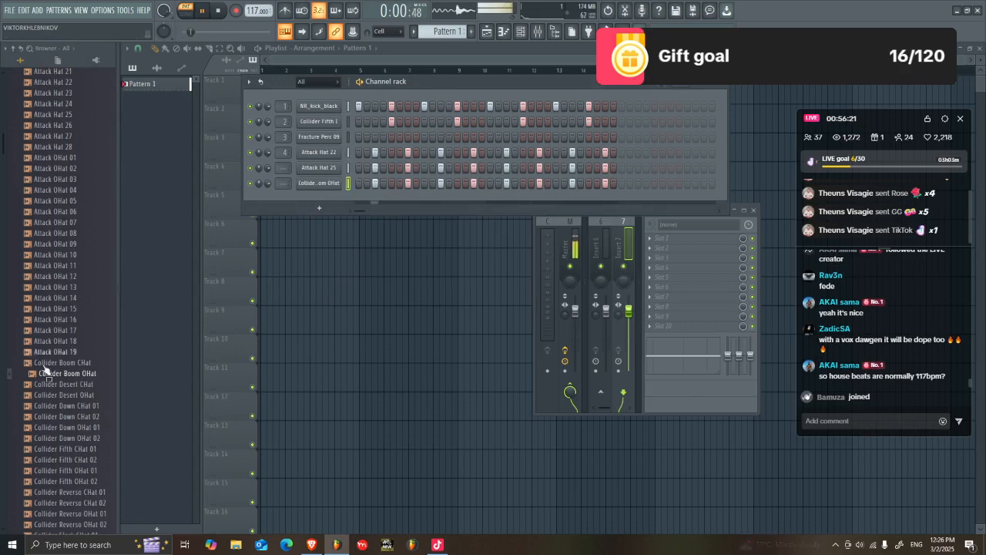
# Step: Add Collider Sub CHat 01 as a new channel with hits on steps 15, 23 and 31
pyautogui.scroll(-8, 47, 371)
pyautogui.press('space')
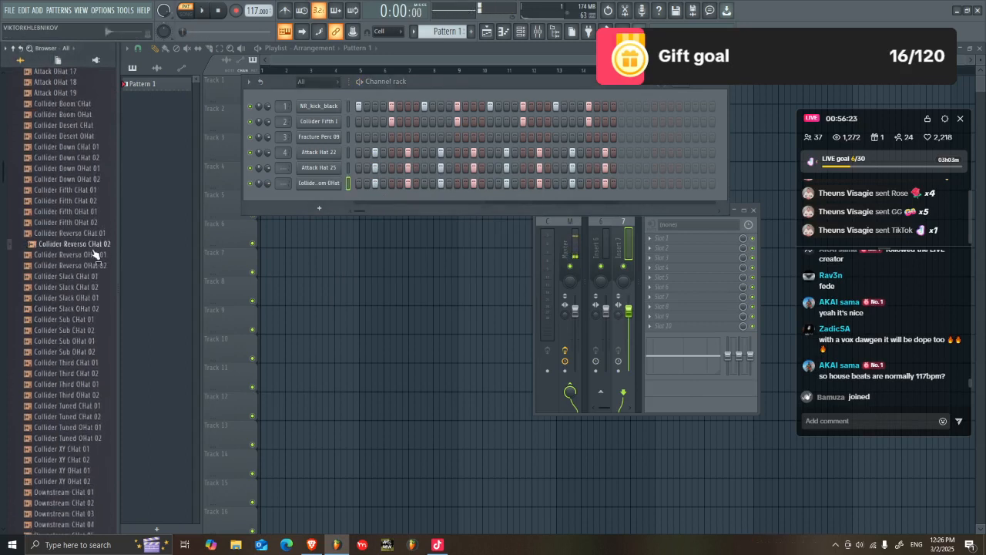
pyautogui.click(86, 321)
pyautogui.click(84, 341)
pyautogui.moveTo(83, 321); pyautogui.dragTo(439, 200)
pyautogui.press('space')
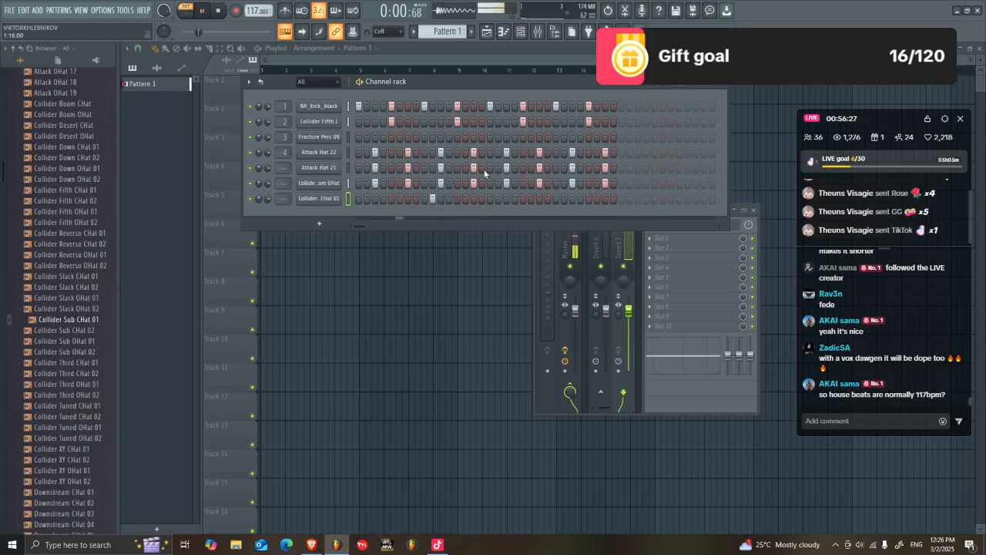
pyautogui.moveTo(664, 83); pyautogui.dragTo(678, 82)
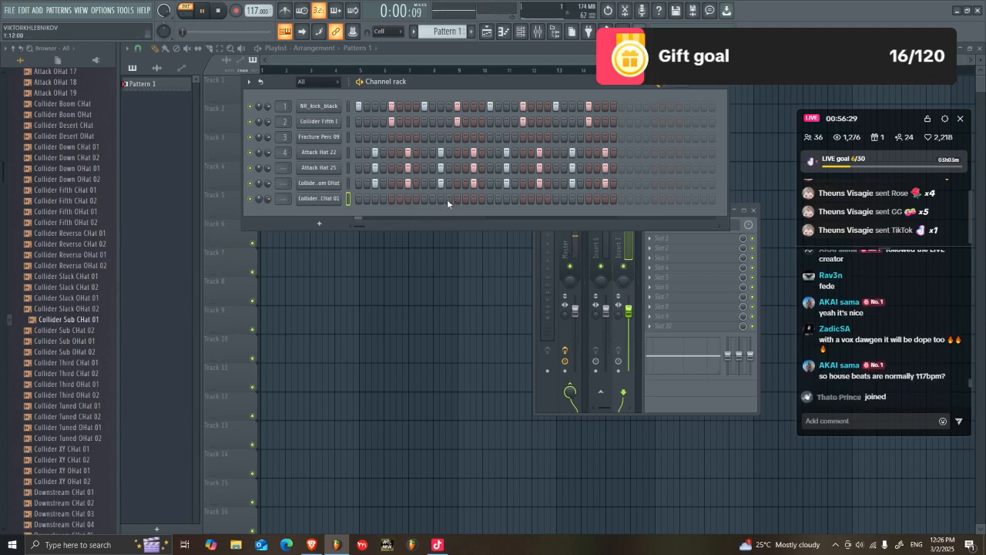
pyautogui.click(473, 198)
pyautogui.click(538, 198)
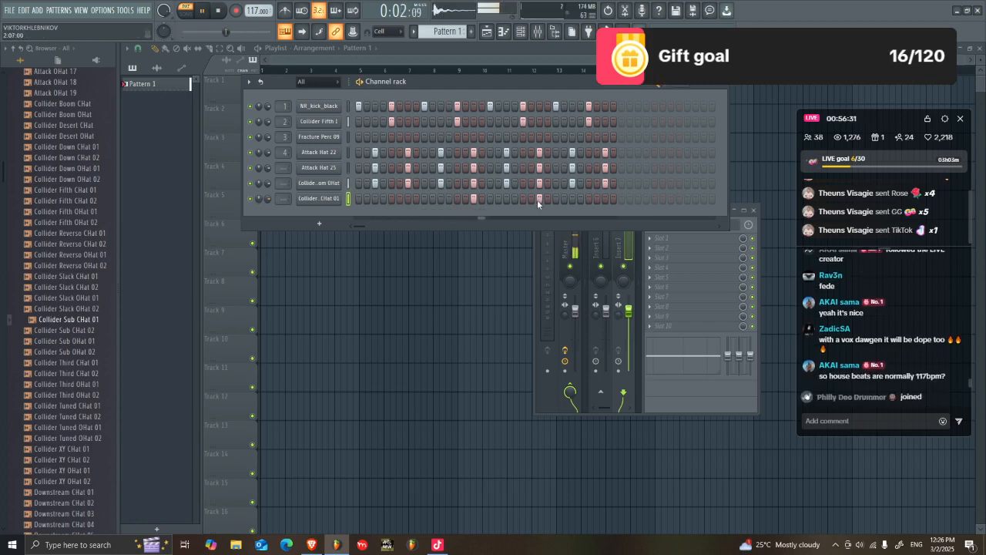
pyautogui.press('space')
# Step: Audition the Downstream hats, and add Downstream OHat 01 as a new channel with hits on steps 7 and 23
pyautogui.scroll(-6, 77, 370)
pyautogui.click(69, 405)
pyautogui.click(77, 427)
pyautogui.moveTo(82, 430); pyautogui.dragTo(364, 214)
pyautogui.click(79, 481)
pyautogui.click(80, 460)
pyautogui.click(80, 451)
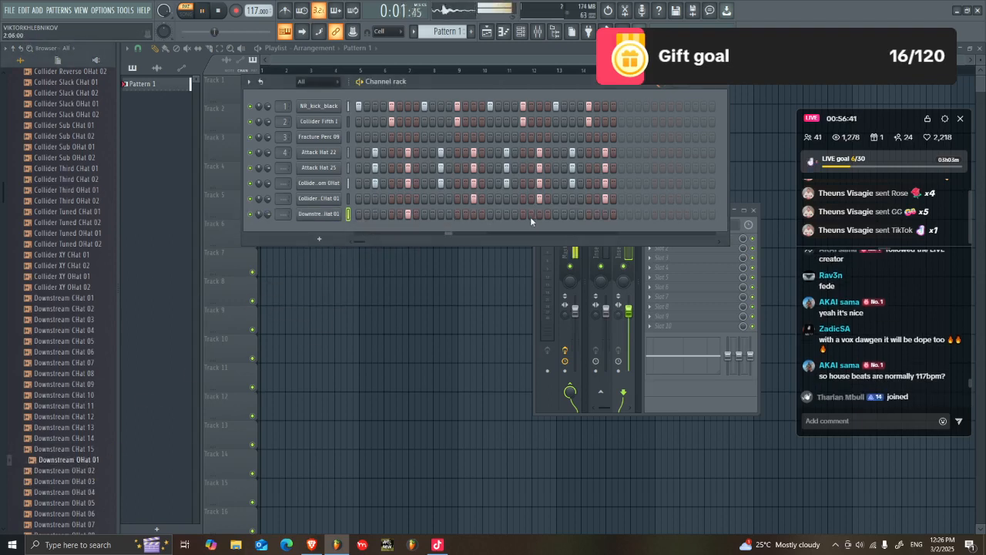
pyautogui.press('space')
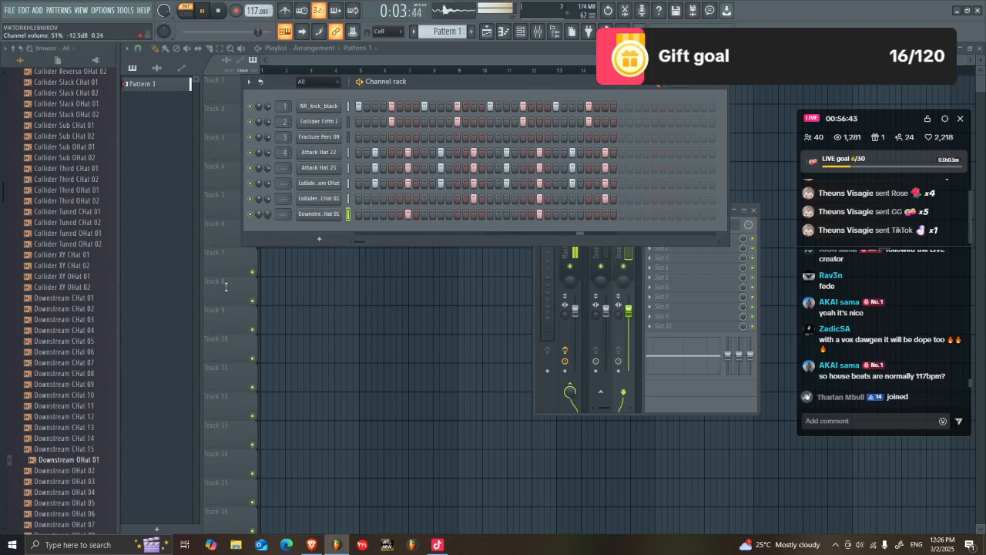
# Step: Add Downstream OHat 14 as a new channel with hits on steps 13 and 29
pyautogui.scroll(-6, 80, 429)
pyautogui.click(84, 417)
pyautogui.click(85, 405)
pyautogui.click(87, 395)
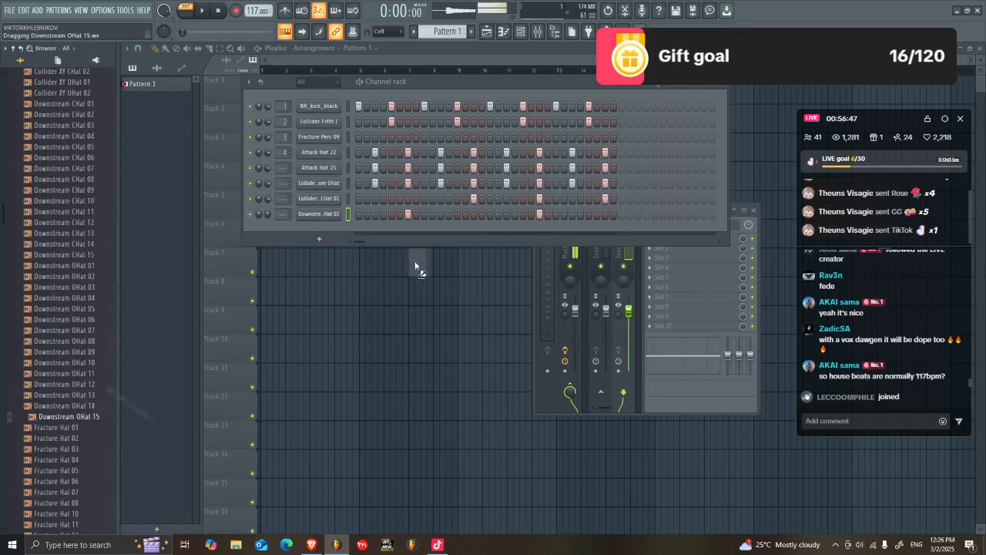
pyautogui.moveTo(89, 407); pyautogui.dragTo(448, 231)
pyautogui.press('space')
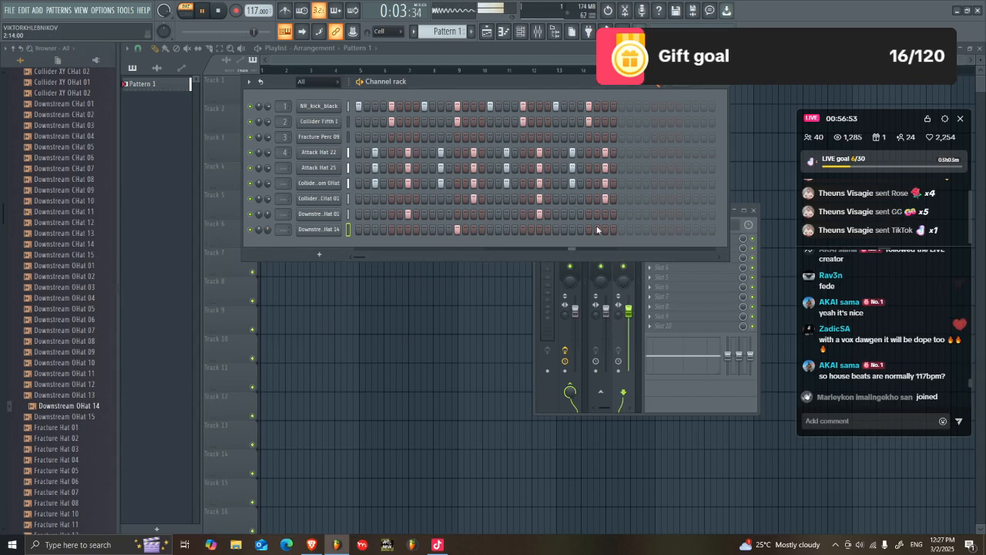
pyautogui.press('space')
# Step: Add HouseGen OHat 15 as a new channel and copy the Collider Boom OHat step pattern onto it
pyautogui.scroll(-15, 68, 378)
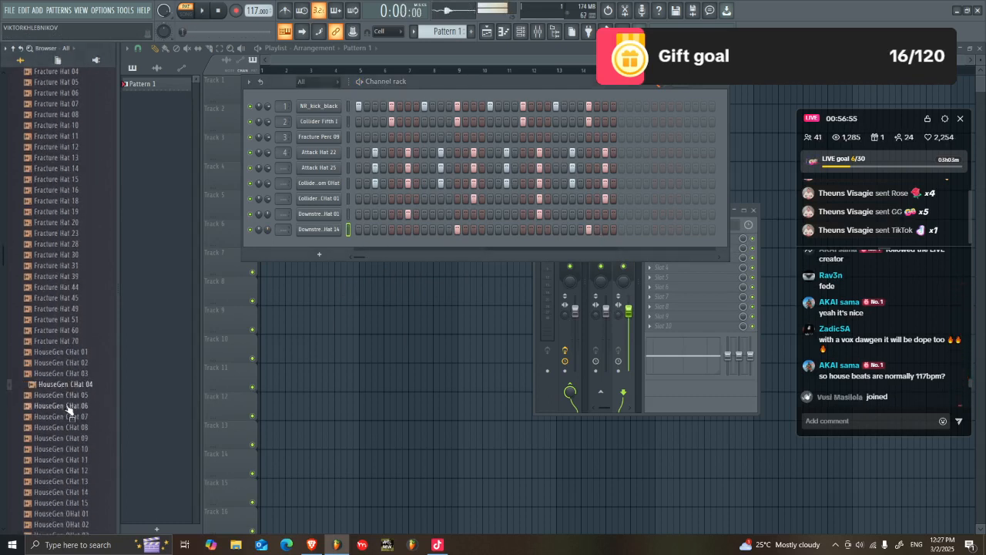
pyautogui.scroll(-8, 69, 429)
pyautogui.moveTo(77, 410); pyautogui.dragTo(389, 248)
pyautogui.rightClick(302, 180)
pyautogui.click(461, 197)
pyautogui.rightClick(336, 245)
pyautogui.click(486, 267)
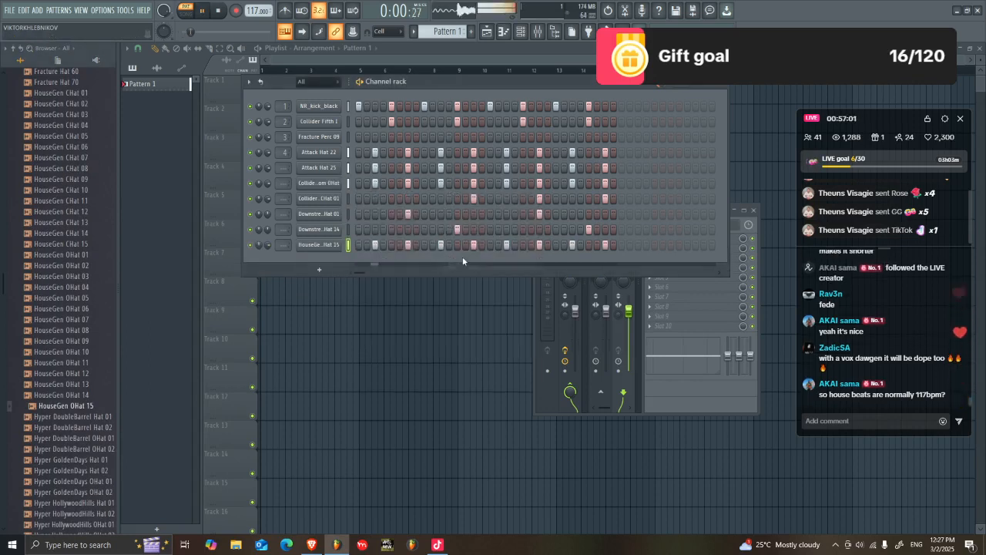
# Step: Audition other HouseGen hats, replace the HouseGen OHat 15 sample with HouseGen CHat 15 and add a hit on step 8
pyautogui.click(91, 376)
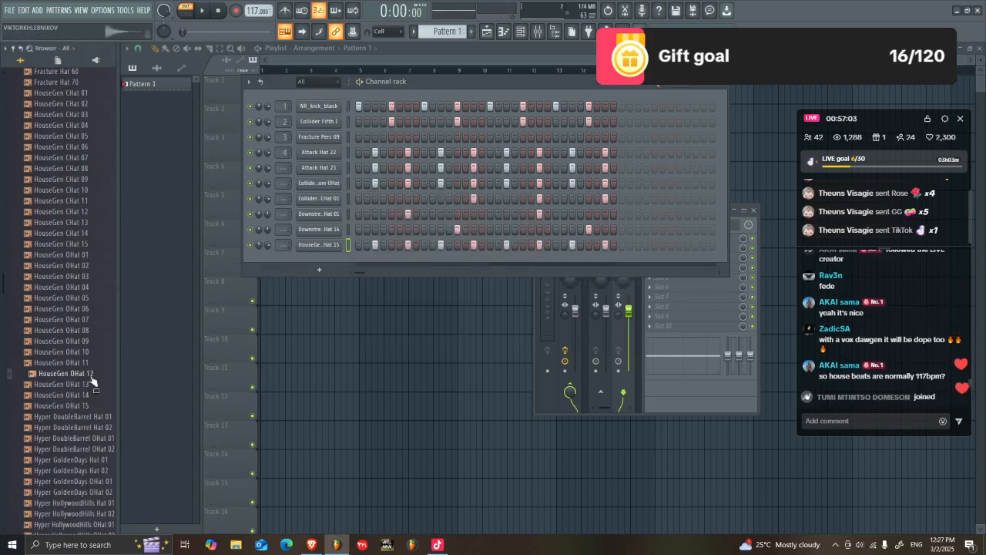
pyautogui.click(83, 351)
pyautogui.click(84, 331)
pyautogui.click(84, 288)
pyautogui.click(83, 245)
pyautogui.click(84, 213)
pyautogui.moveTo(85, 244); pyautogui.dragTo(327, 247)
pyautogui.press('space')
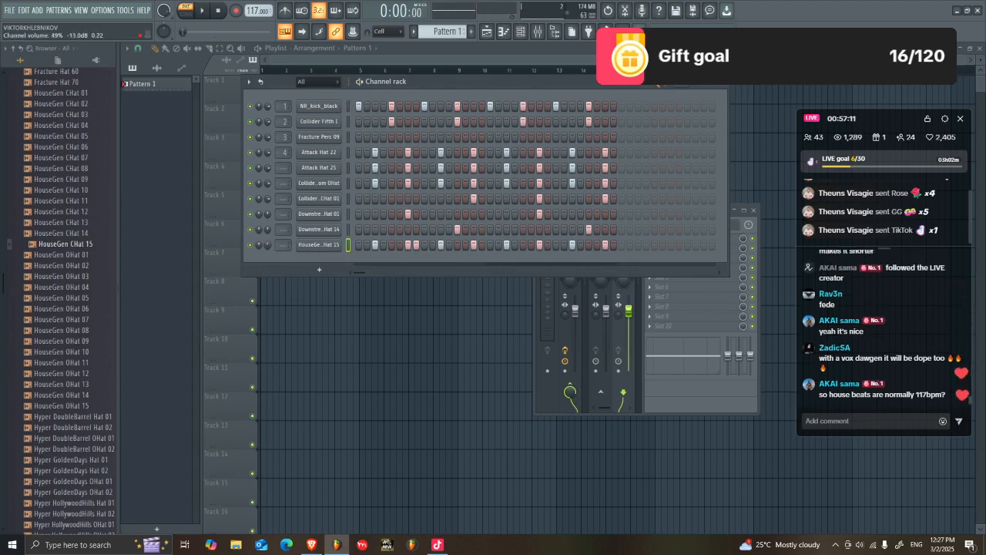
# Step: Audition further hi-hat samples and add MA Heliocentric OHat as a new channel below HouseGen CHat 15
pyautogui.click(66, 222)
pyautogui.scroll(-4, 81, 282)
pyautogui.click(85, 320)
pyautogui.click(85, 352)
pyautogui.scroll(-6, 85, 363)
pyautogui.click(62, 310)
pyautogui.scroll(-2, 76, 341)
pyautogui.scroll(-4, 74, 337)
pyautogui.moveTo(69, 265); pyautogui.dragTo(341, 255)
# Step: Copy the Collider Boom OHat step pattern to the MA Heliocentric OHat channel and set the HouseGen CHat 15 volume to 20%
pyautogui.rightClick(334, 248)
pyautogui.rightClick(333, 183)
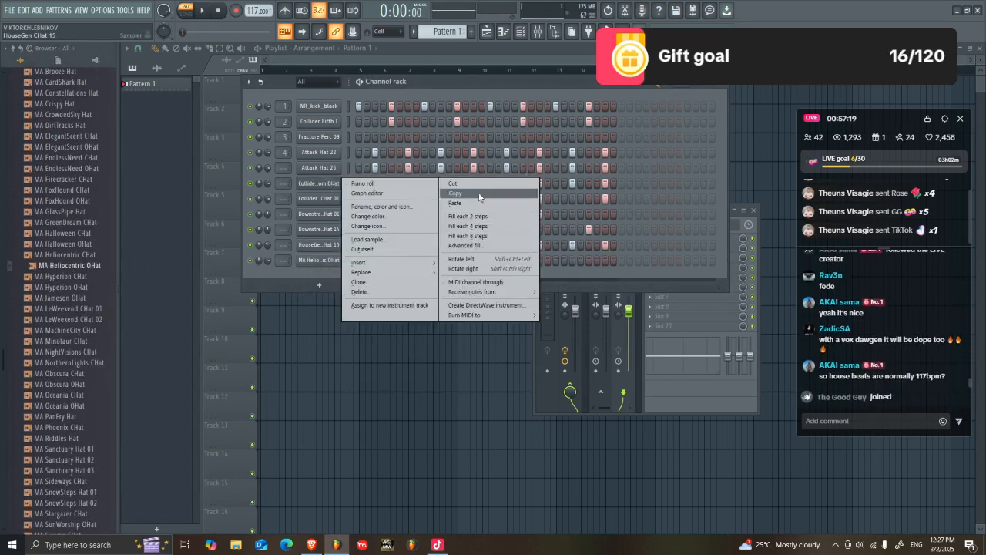
pyautogui.click(479, 194)
pyautogui.rightClick(322, 263)
pyautogui.click(486, 279)
pyautogui.press('space')
pyautogui.moveTo(269, 253); pyautogui.dragTo(268, 253)
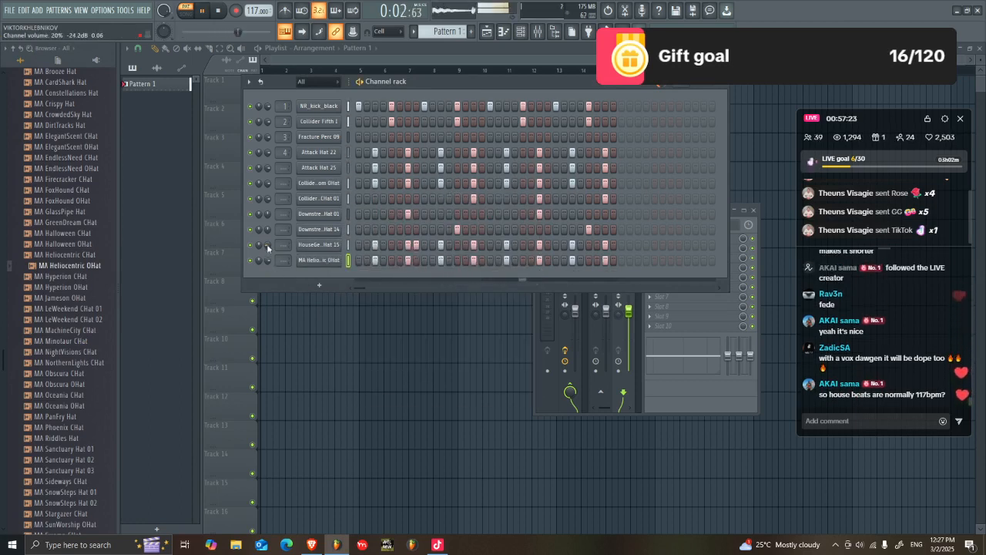
# Step: Set the MA Heliocentric OHat sample's quick fade-out to 47% and adjust its channel volume during playback
pyautogui.click(317, 261)
pyautogui.moveTo(367, 248); pyautogui.dragTo(367, 231)
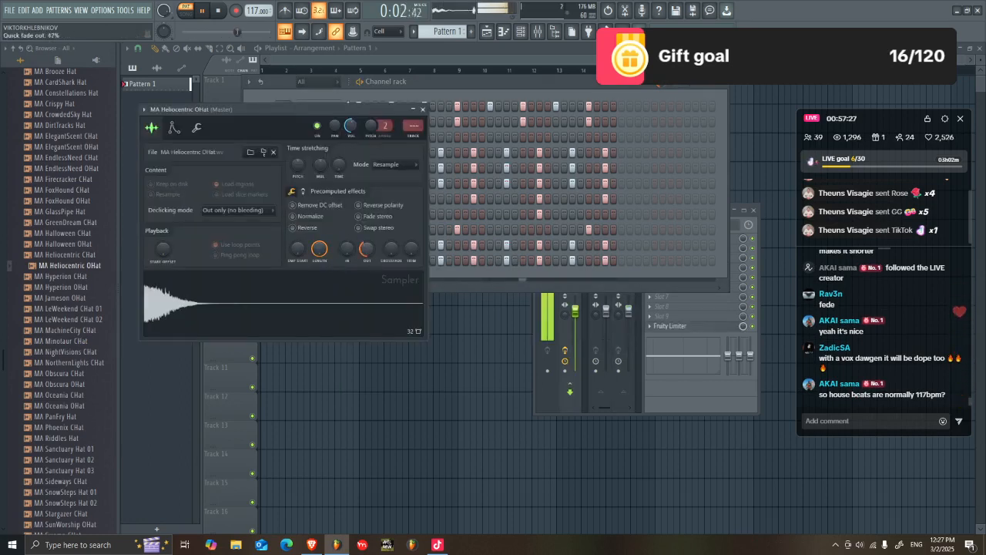
pyautogui.click(540, 88)
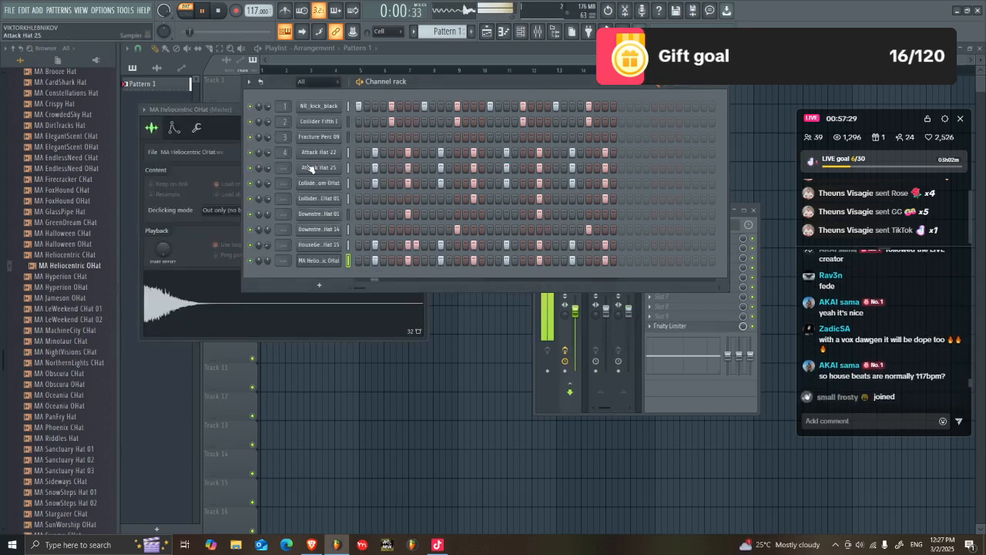
pyautogui.moveTo(268, 261); pyautogui.dragTo(268, 256)
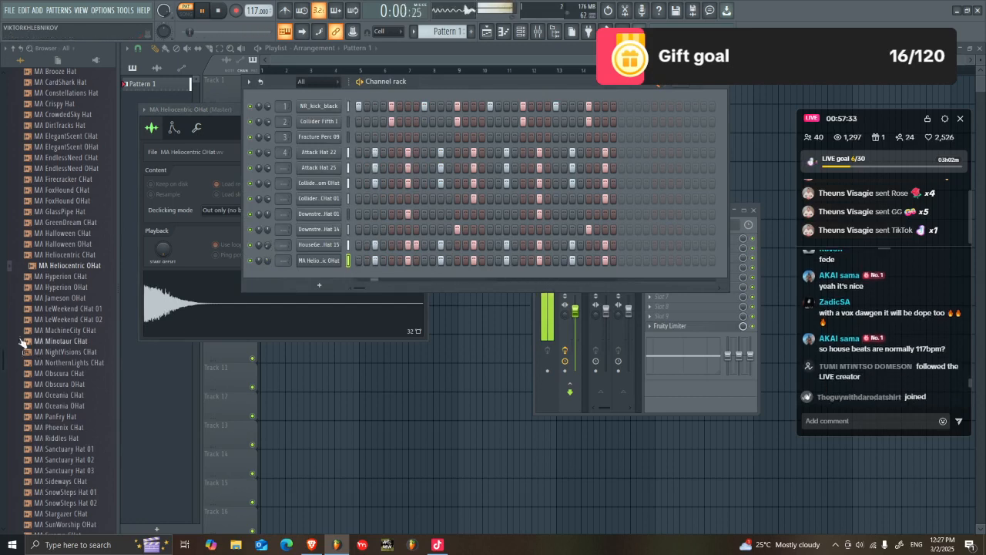
pyautogui.press('space')
# Step: Open the Claps folder of the Drums (ModeAudio) pack and audition the Attack Clap samples
pyautogui.scroll(10, 23, 323)
pyautogui.scroll(20, 25, 295)
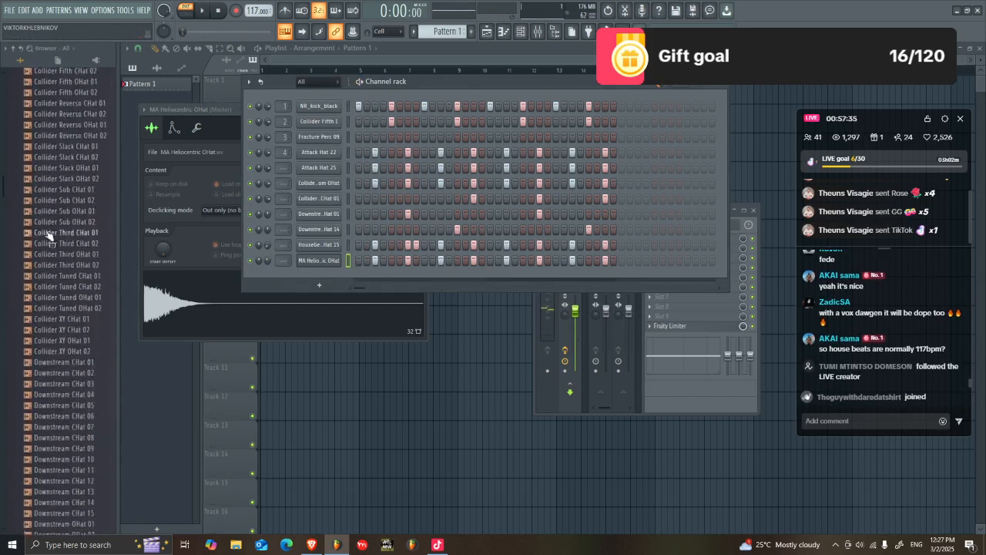
pyautogui.scroll(-2, 54, 262)
pyautogui.click(45, 248)
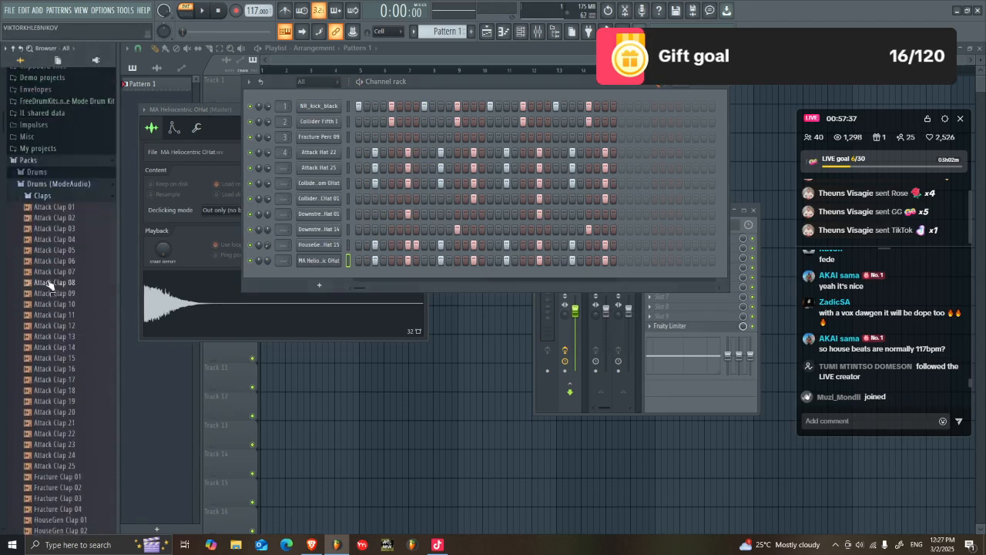
pyautogui.click(58, 285)
pyautogui.click(64, 274)
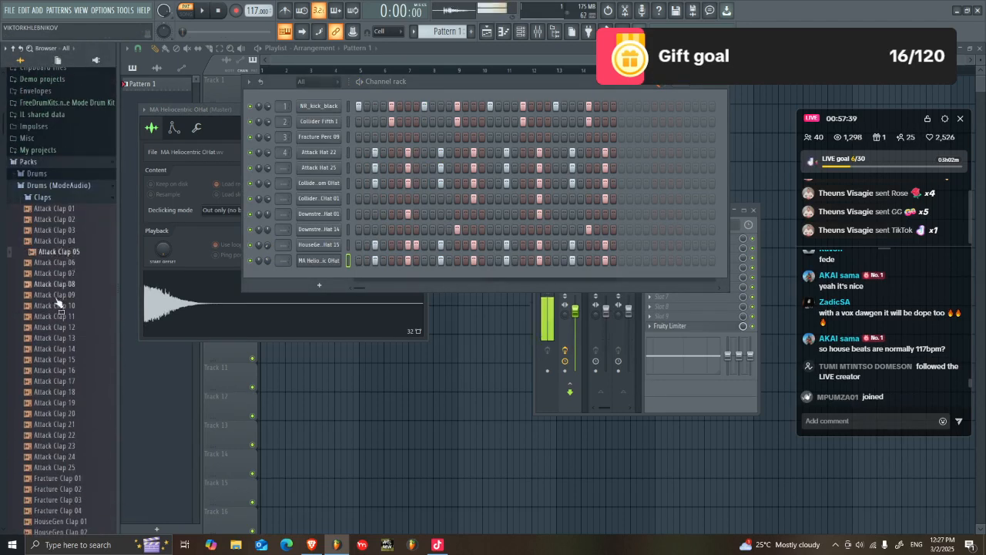
# Step: Audition the HouseGen and MA claps, and add MA NorthernLights Clap as a new channel above Fracture Perc 09
pyautogui.scroll(-8, 54, 386)
pyautogui.click(52, 425)
pyautogui.click(69, 447)
pyautogui.click(74, 467)
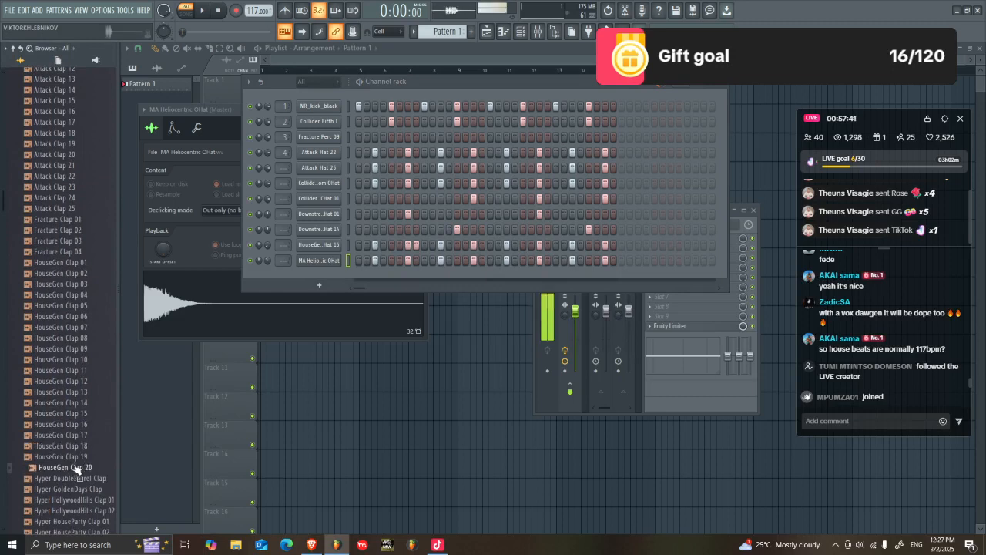
pyautogui.scroll(-8, 74, 467)
pyautogui.click(65, 437)
pyautogui.click(71, 458)
pyautogui.moveTo(64, 434); pyautogui.dragTo(331, 129)
# Step: Copy the Collider Fifth I step pattern to the MA NorthernLights Clap channel and play the beat
pyautogui.rightClick(340, 119)
pyautogui.click(455, 133)
pyautogui.rightClick(340, 136)
pyautogui.click(421, 158)
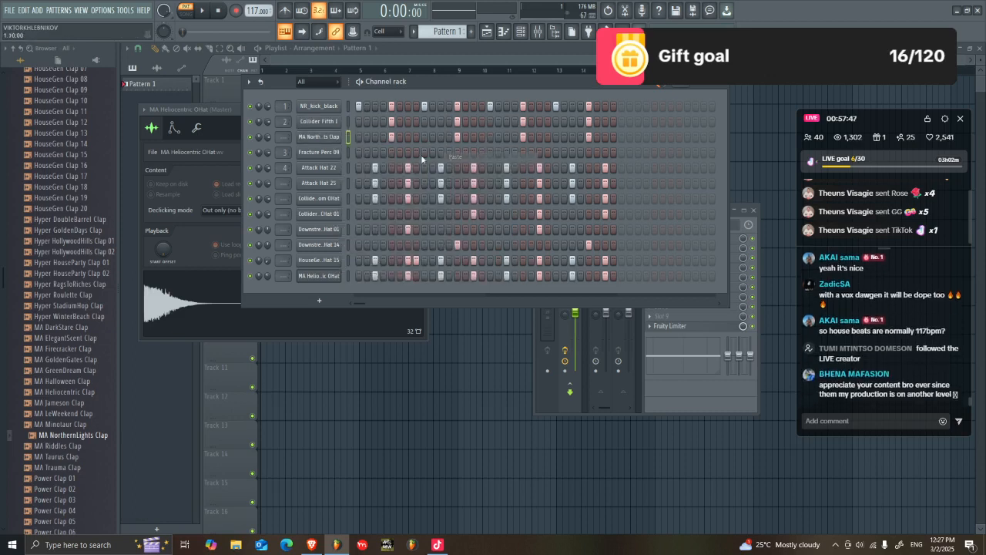
pyautogui.press('space')
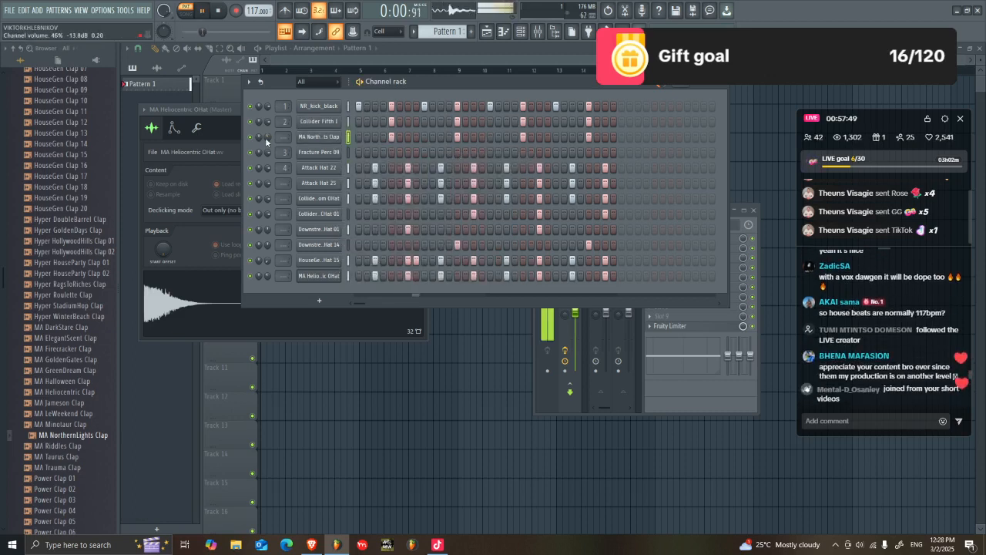
# Step: Set the MA NorthernLights Clap's sample start offset to 3% and adjust its channel volume during playback
pyautogui.click(331, 137)
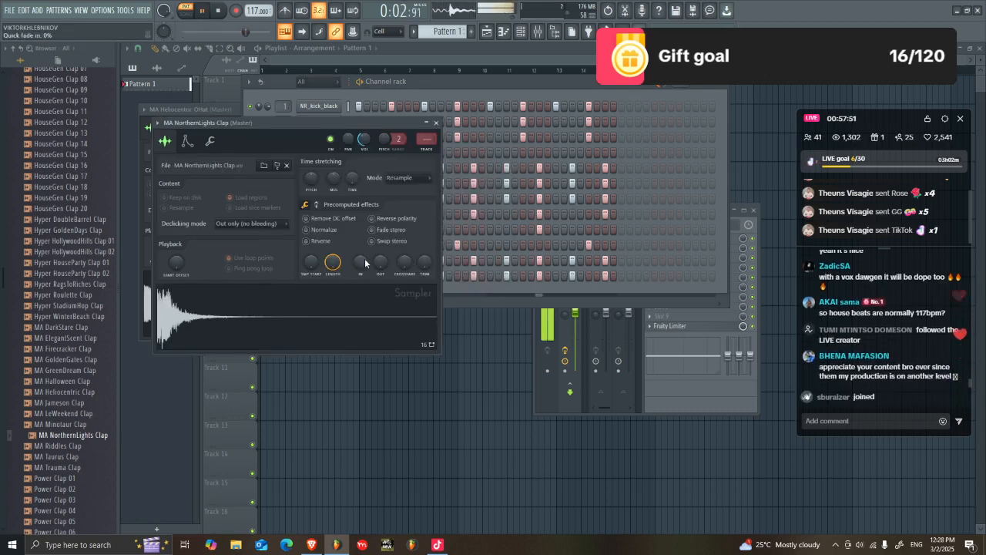
pyautogui.press('space')
pyautogui.moveTo(310, 264); pyautogui.dragTo(309, 257)
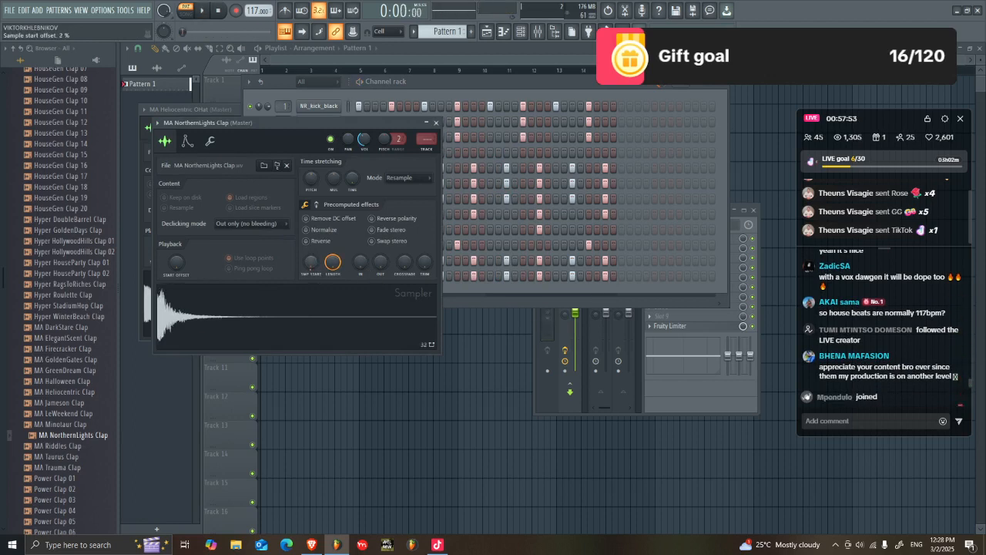
pyautogui.press('space')
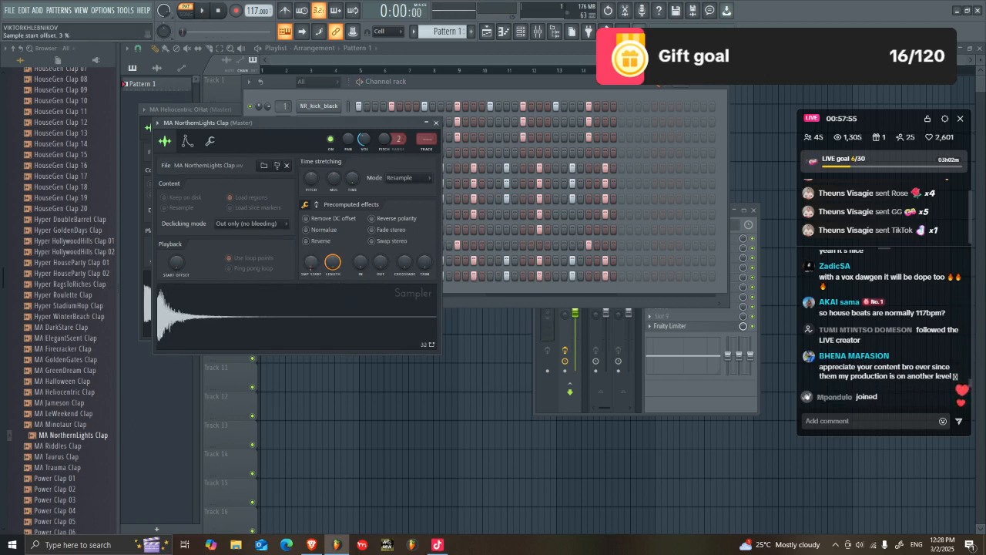
pyautogui.click(467, 94)
pyautogui.moveTo(268, 138); pyautogui.dragTo(268, 140)
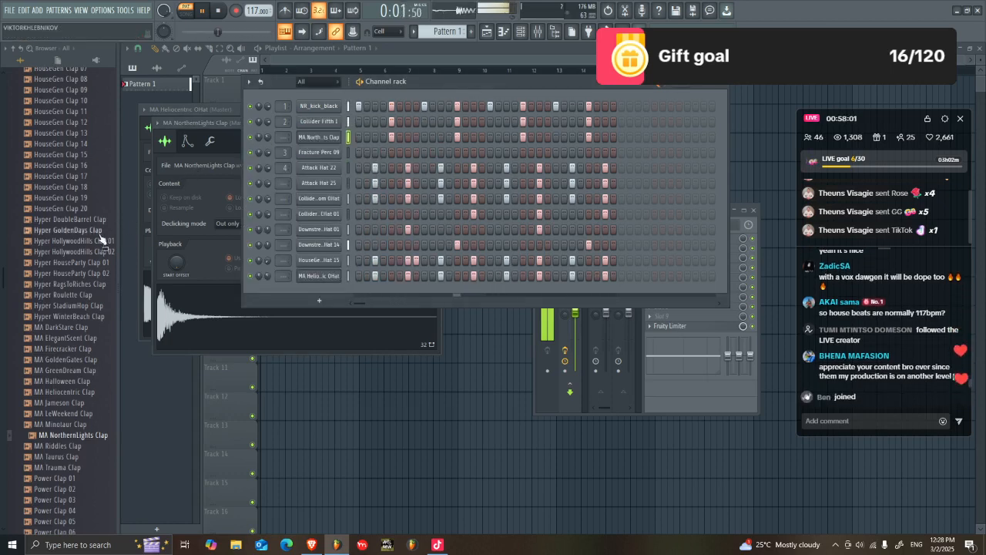
pyautogui.press('space')
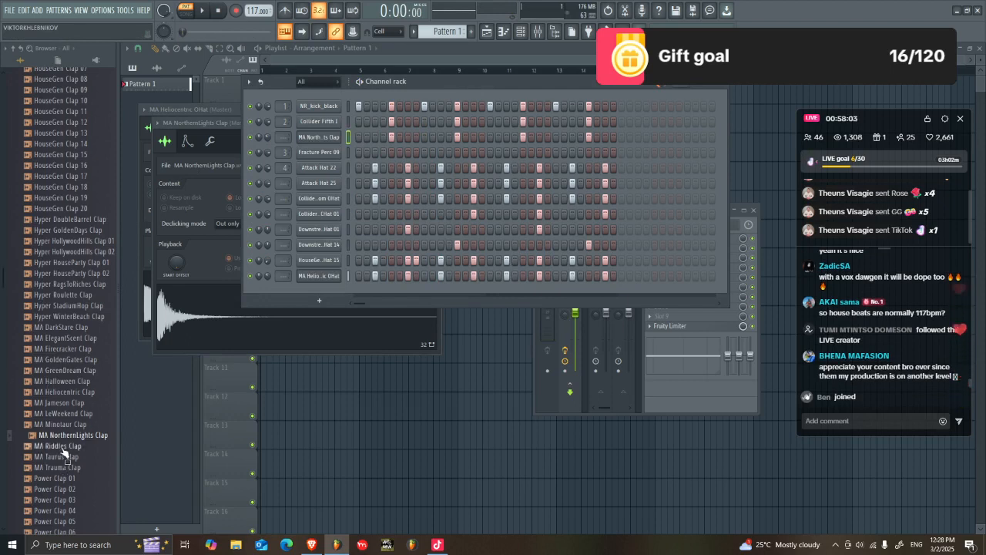
# Step: Add MA Taurus Clap as a new channel below MA NorthernLights Clap, copy that clap's step pattern to it, and play the beat
pyautogui.moveTo(65, 458); pyautogui.dragTo(335, 142)
pyautogui.rightClick(337, 135)
pyautogui.click(456, 147)
pyautogui.rightClick(342, 153)
pyautogui.click(462, 166)
pyautogui.press('space')
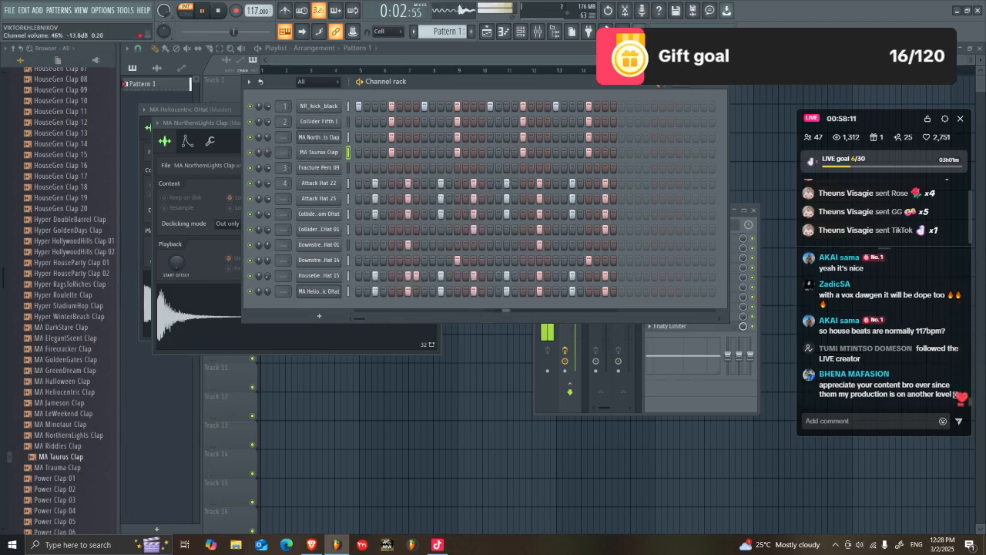
# Step: Place an extra MA Taurus Clap hit on step 26 during playback, and stop the beat
pyautogui.click(572, 152)
pyautogui.click(563, 152)
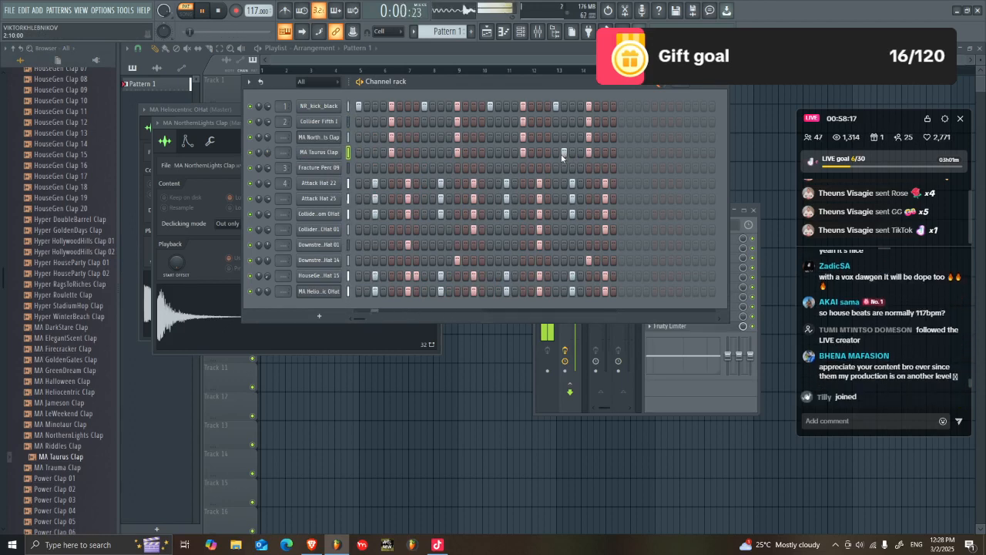
pyautogui.press('space')
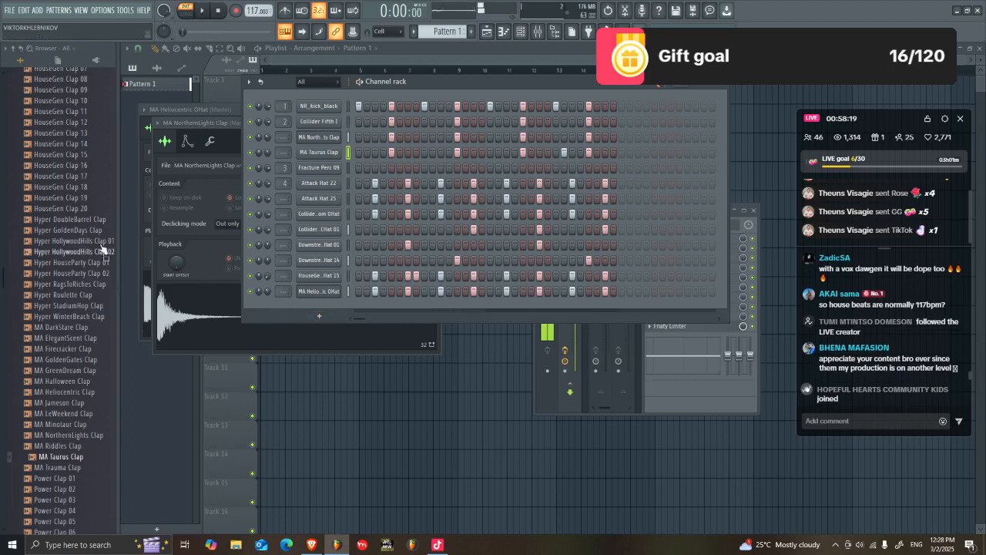
# Step: Close the Claps folder, open the Shakers folder of Drums (ModeAudio), and audition HouseGen Shaker 02
pyautogui.scroll(10, 64, 202)
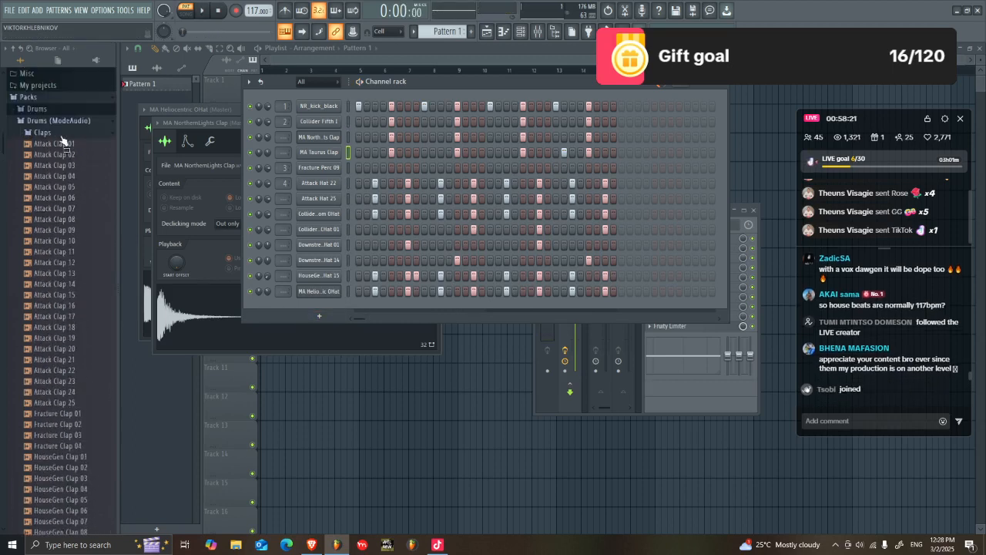
pyautogui.click(62, 133)
pyautogui.click(48, 293)
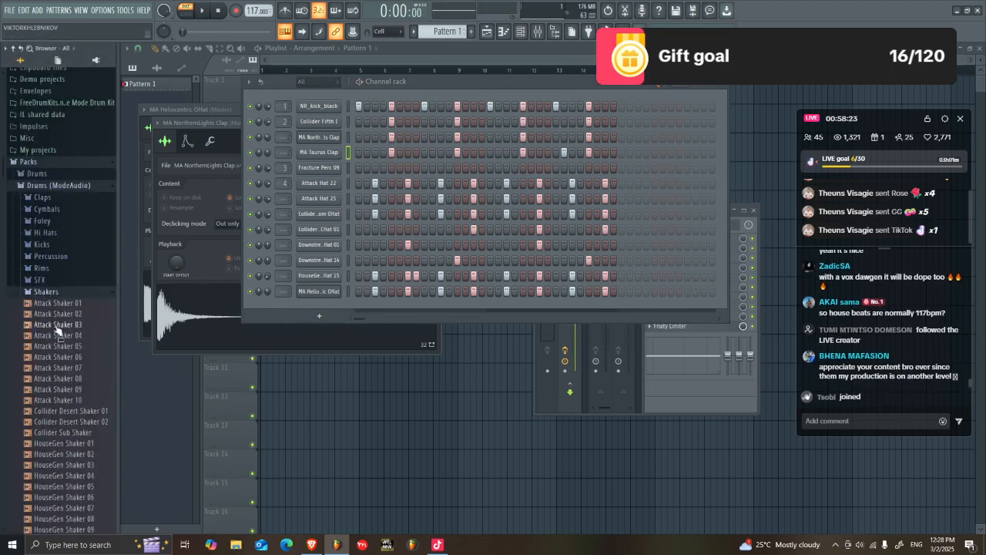
pyautogui.scroll(-4, 63, 347)
pyautogui.click(67, 325)
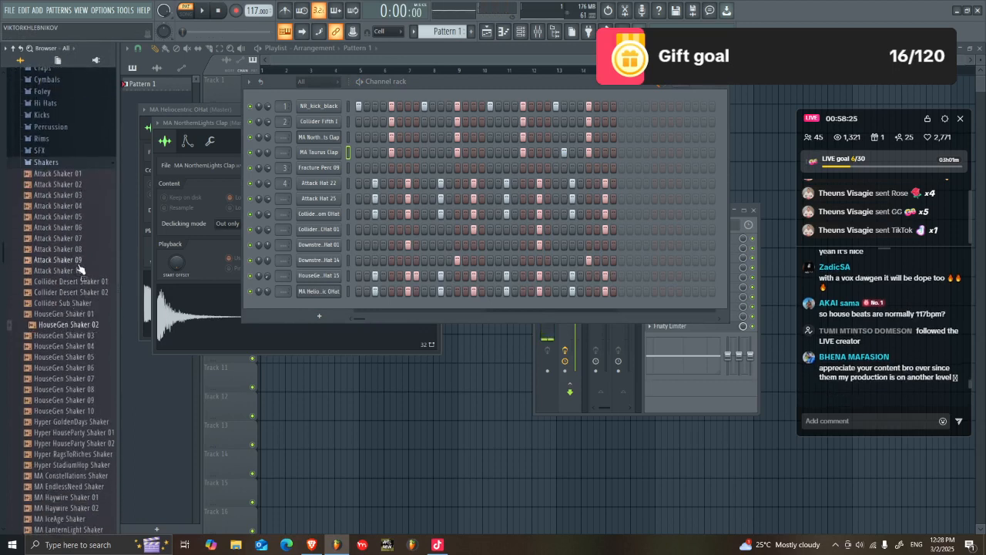
# Step: Audition the Attack Shaker samples and Collider Desert Shaker 01 in the Shakers folder
pyautogui.click(78, 228)
pyautogui.click(77, 174)
pyautogui.click(77, 195)
pyautogui.click(82, 207)
pyautogui.press('Down')
pyautogui.press('Down')
pyautogui.press('Down')
pyautogui.press('Down')
pyautogui.press('Down')
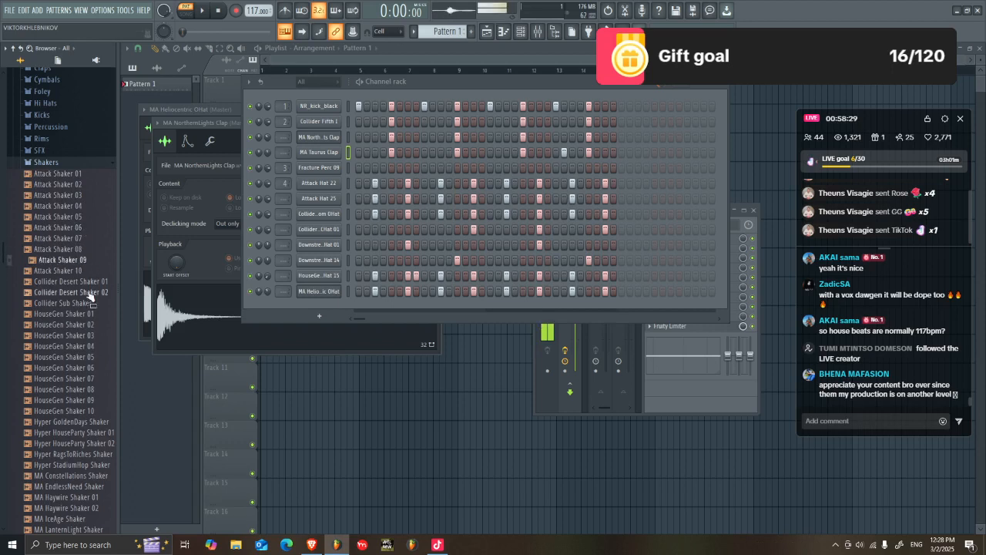
pyautogui.press('Up')
pyautogui.press('Down')
pyautogui.press('Down')
pyautogui.press('Down')
pyautogui.press('Down')
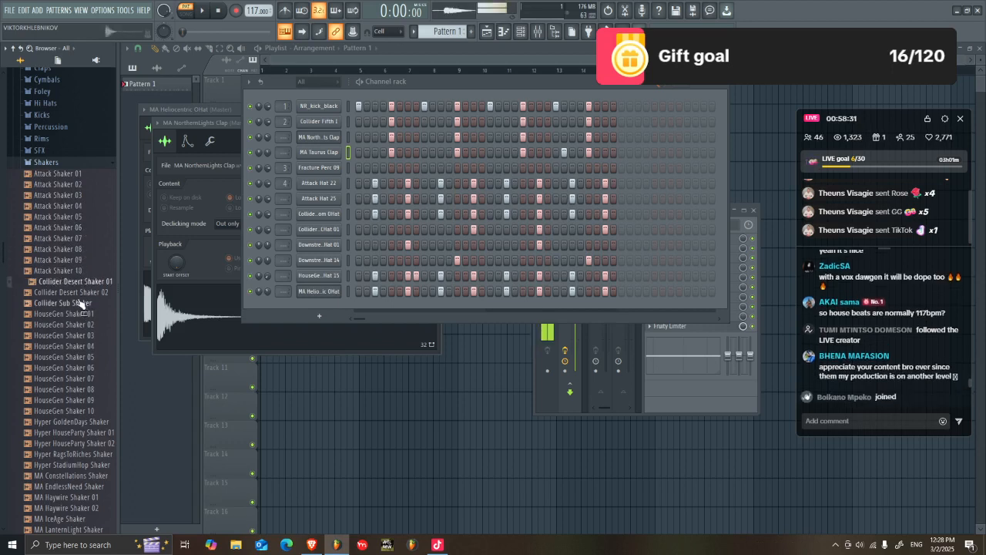
# Step: Audition the Collider and HouseGen shaker samples through to Hyper GoldenDays Shaker
pyautogui.click(80, 284)
pyautogui.press('Down')
pyautogui.press('Down')
pyautogui.press('Down')
pyautogui.press('Down')
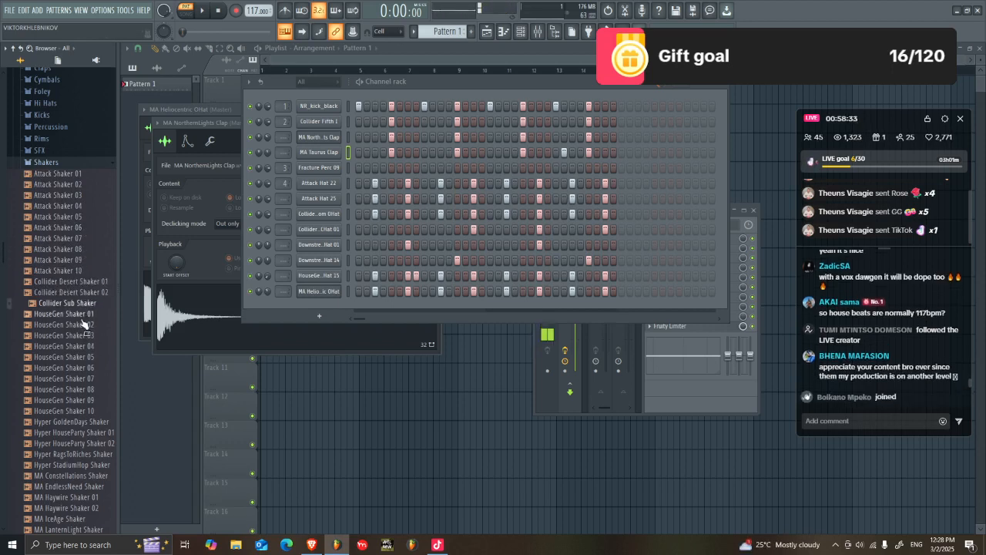
pyautogui.press('Down')
pyautogui.press('Down')
pyautogui.press('Down')
pyautogui.press('Down')
pyautogui.press('Down')
pyautogui.press('Down')
pyautogui.press('Down')
pyautogui.press('Down')
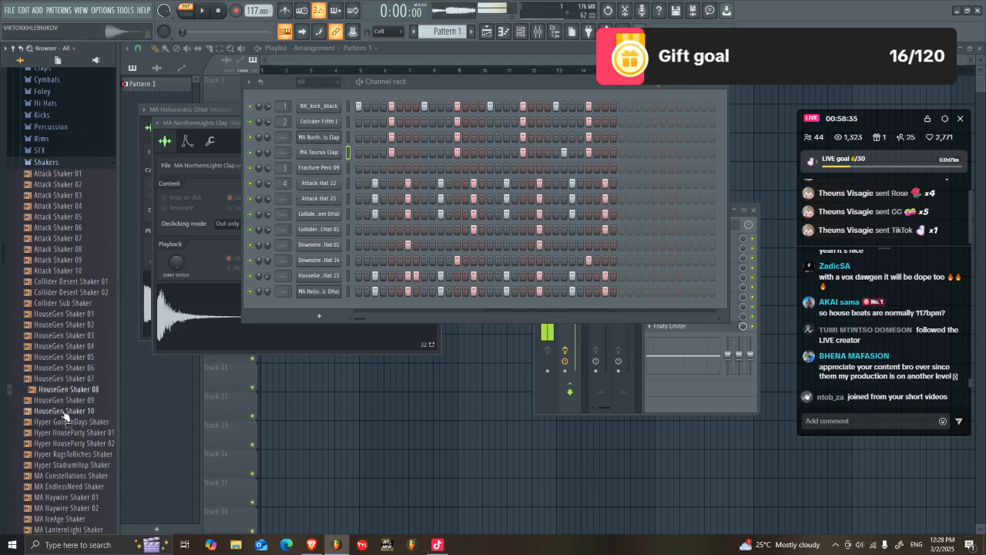
pyautogui.press('Down')
pyautogui.press('Down')
pyautogui.press('Up')
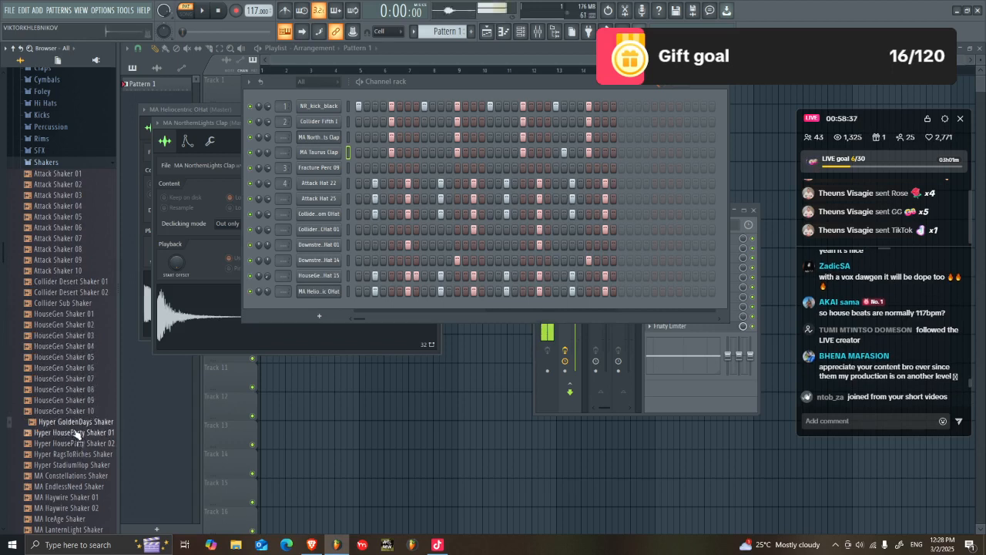
# Step: Add Hyper GoldenDays Shaker as the last channel, copy the MA Heliocentric OHat step pattern to it, and play the beat
pyautogui.moveTo(72, 428); pyautogui.dragTo(339, 302)
pyautogui.rightClick(347, 291)
pyautogui.click(455, 302)
pyautogui.rightClick(333, 309)
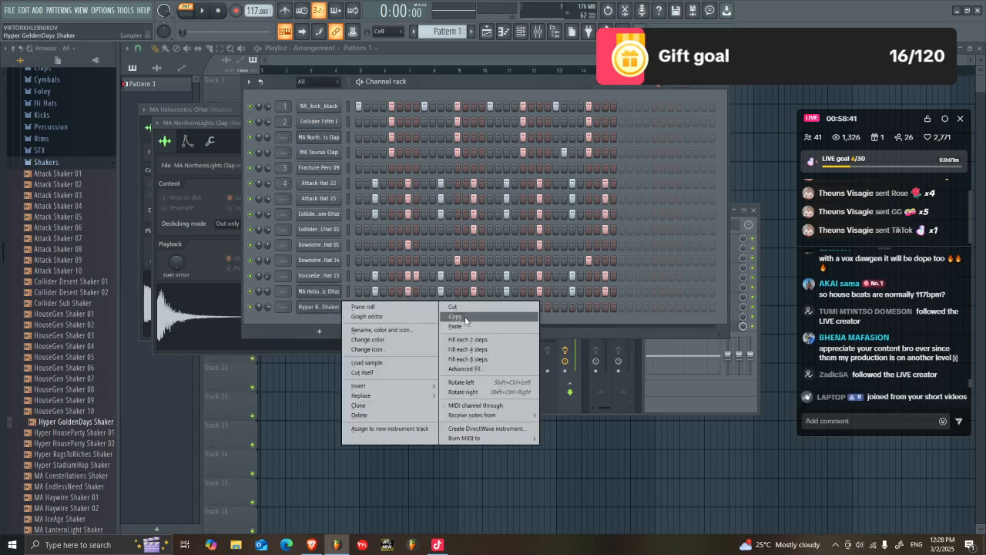
pyautogui.click(456, 326)
pyautogui.press('space')
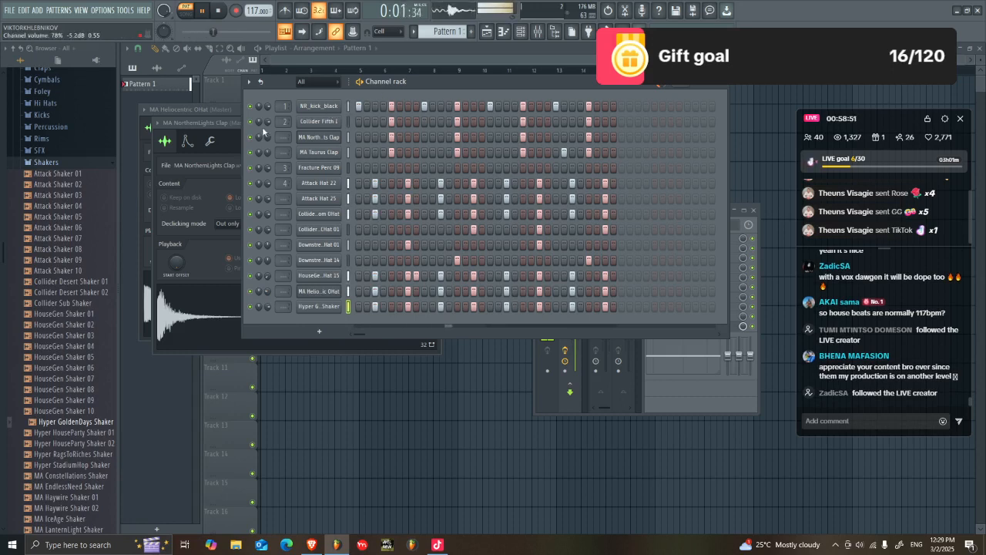
pyautogui.press('space')
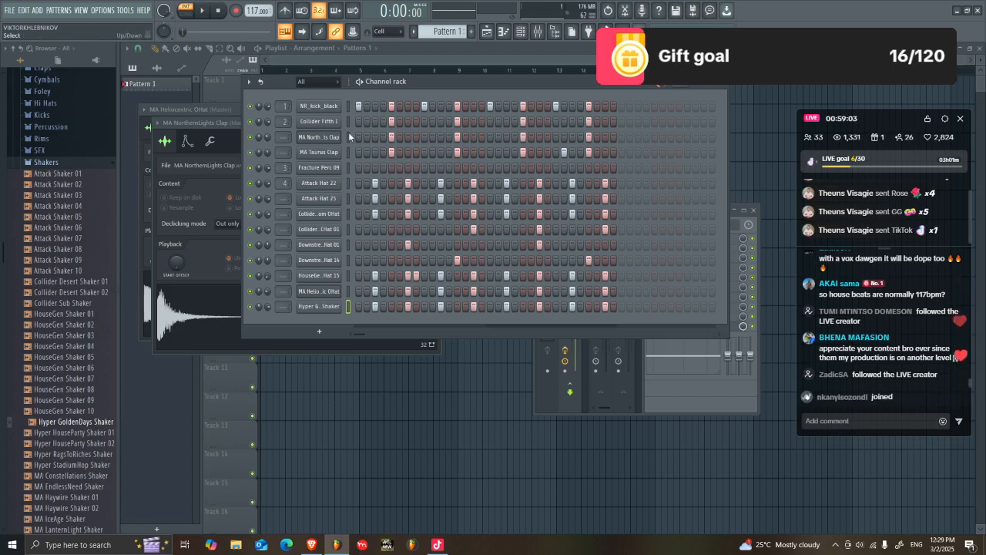
# Step: Close the Shakers folder, open the Hi Hats folder, and audition the Attack Hat samples
pyautogui.click(66, 163)
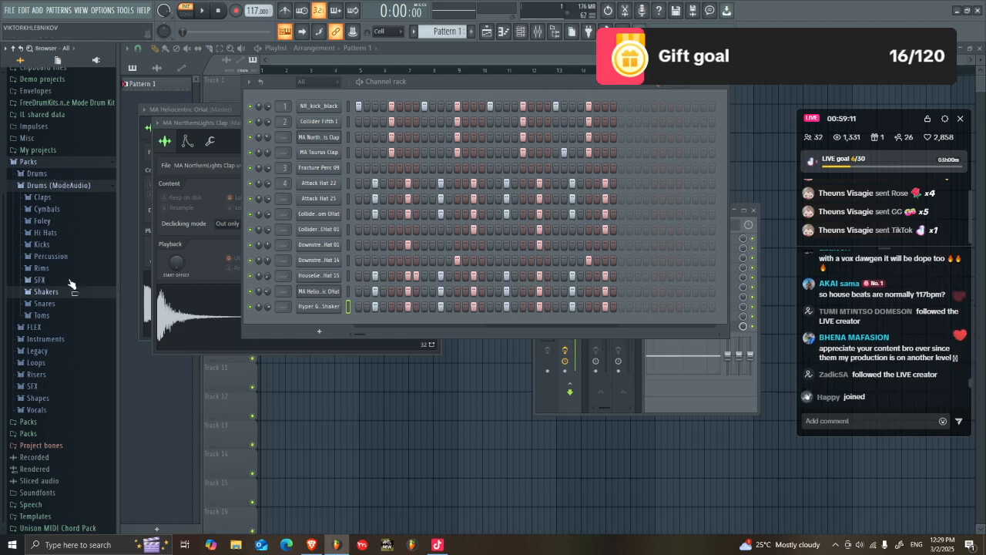
pyautogui.click(44, 232)
pyautogui.click(56, 276)
pyautogui.scroll(-6, 62, 294)
pyautogui.click(43, 309)
pyautogui.click(65, 222)
pyautogui.click(64, 126)
pyautogui.click(63, 105)
# Step: Add Attack Hat 18 as a new channel below the shaker with hits on steps 8 and 24, and play the beat
pyautogui.moveTo(70, 121); pyautogui.dragTo(379, 312)
pyautogui.click(413, 321)
pyautogui.press('space')
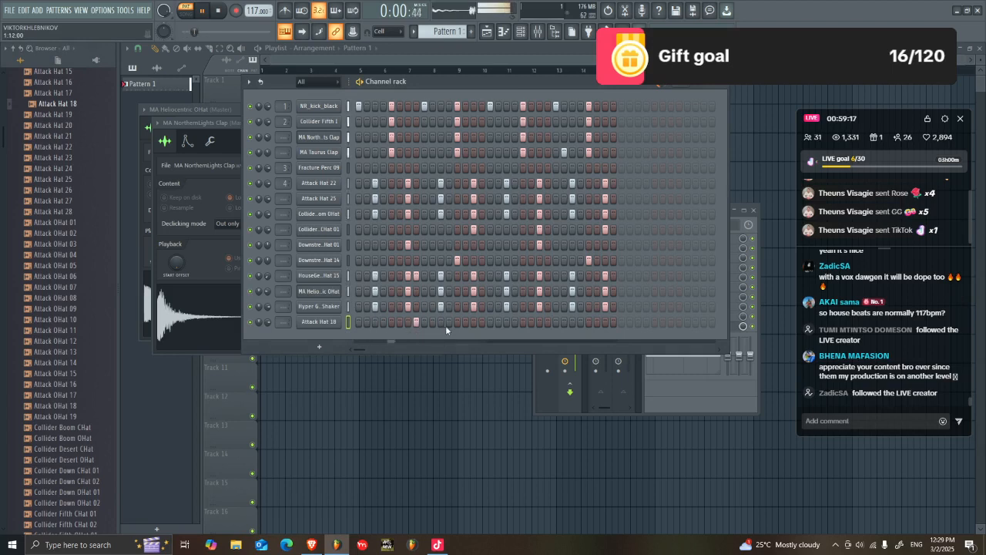
pyautogui.click(546, 322)
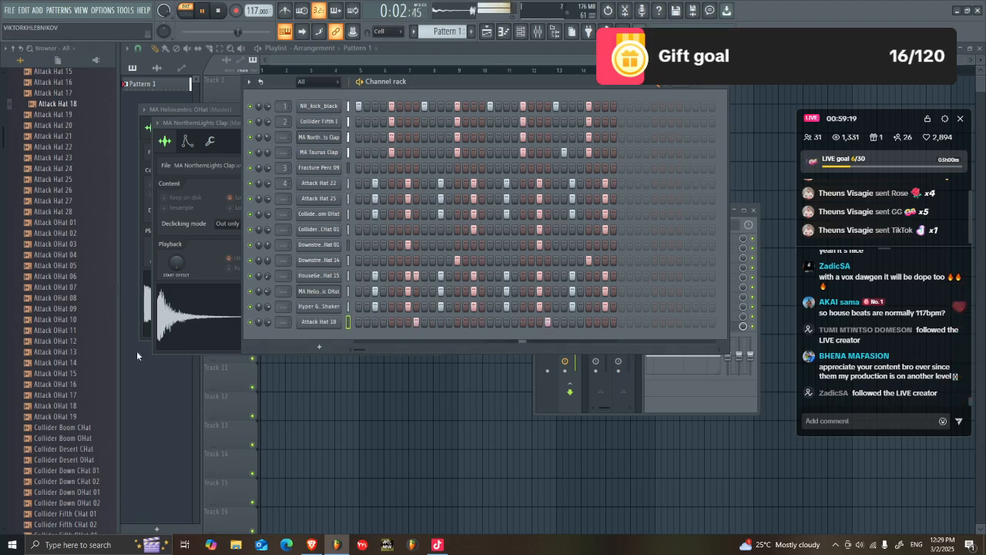
# Step: Stop playback and audition the Collider hat samples, including Collider Boom CHat and Collider Boom OHat
pyautogui.scroll(-3, 72, 378)
pyautogui.press('space')
pyautogui.click(73, 289)
pyautogui.click(79, 309)
pyautogui.click(76, 374)
pyautogui.click(81, 298)
# Step: Add Collider Boom CHat as a new channel below Attack Hat 18 with hits on steps 11 and 12
pyautogui.moveTo(73, 298); pyautogui.dragTo(443, 336)
pyautogui.click(443, 336)
pyautogui.click(450, 337)
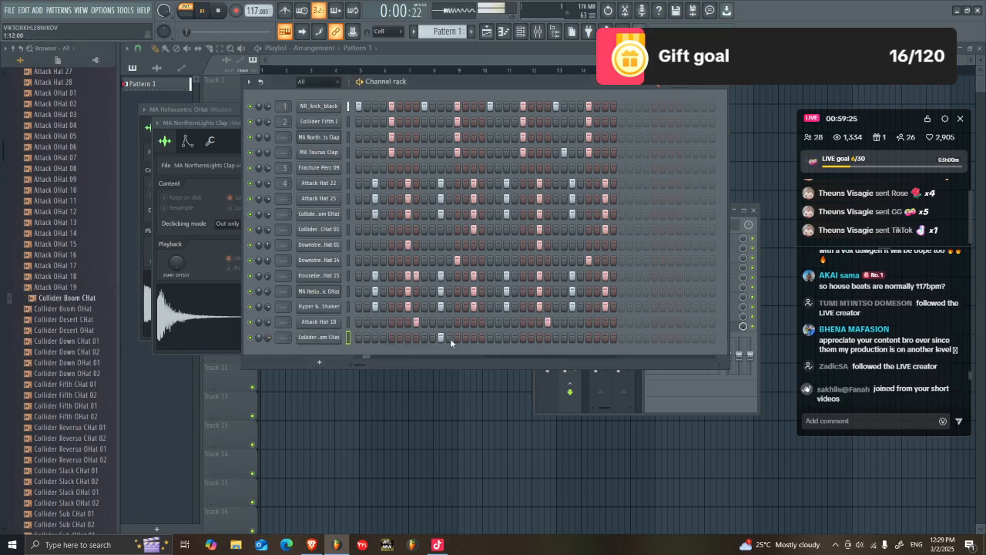
# Step: Add a second Collider Boom OHat as the last channel with hits on steps 3, 15 and 23, and play the beat
pyautogui.click(96, 309)
pyautogui.moveTo(96, 309); pyautogui.dragTo(373, 345)
pyautogui.click(375, 353)
pyautogui.press('space')
pyautogui.click(473, 353)
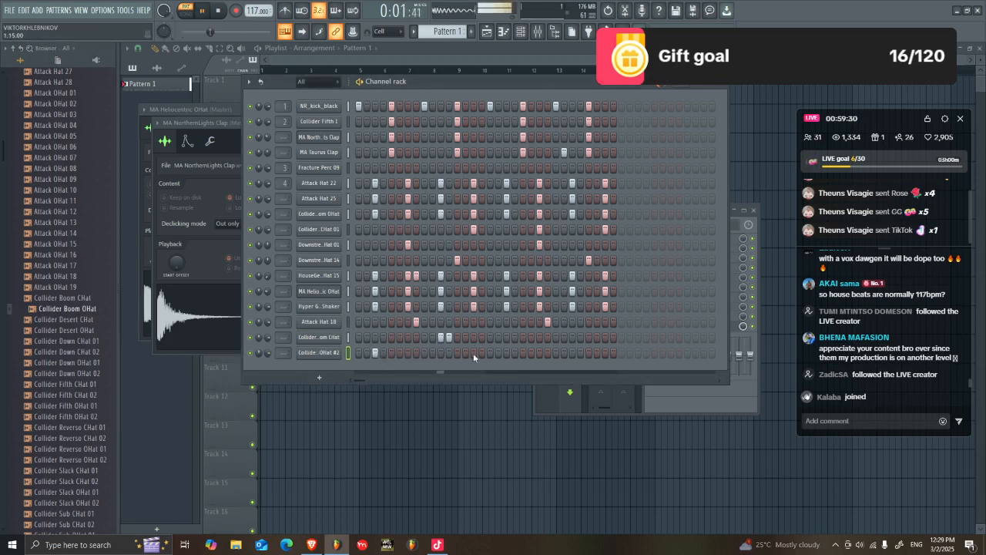
pyautogui.click(540, 353)
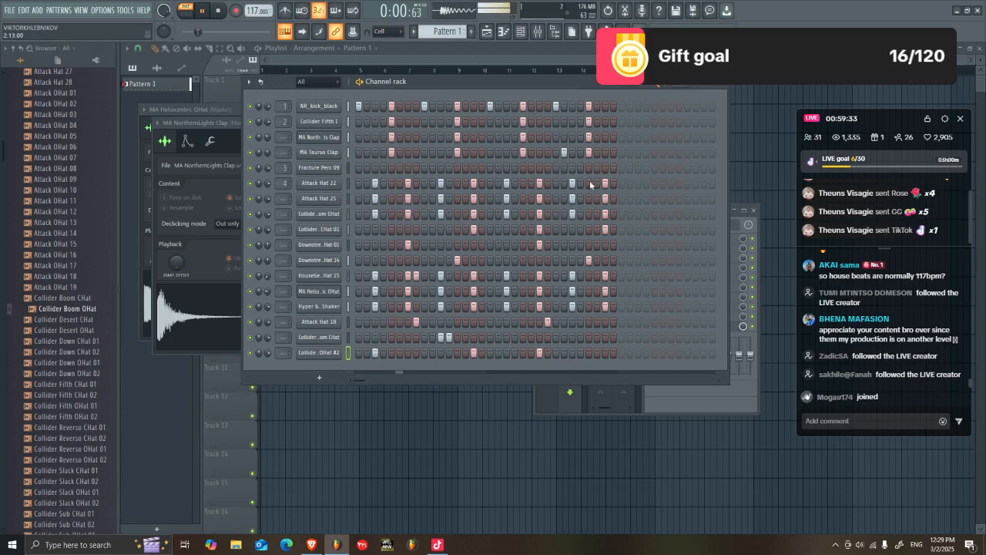